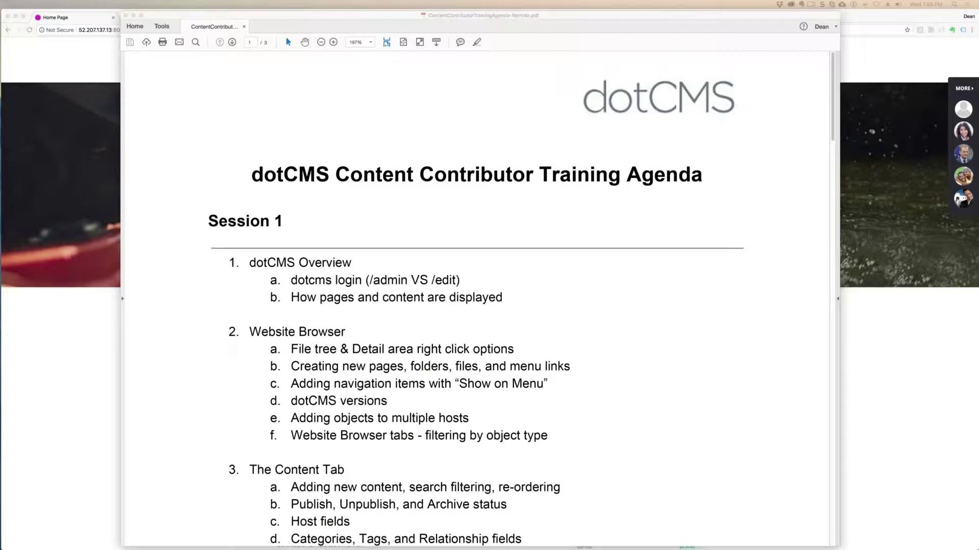
- Scroll the agenda PDF and highlight the 'dotCMS Overview' heading
scroll(516, 171, "down", 3)
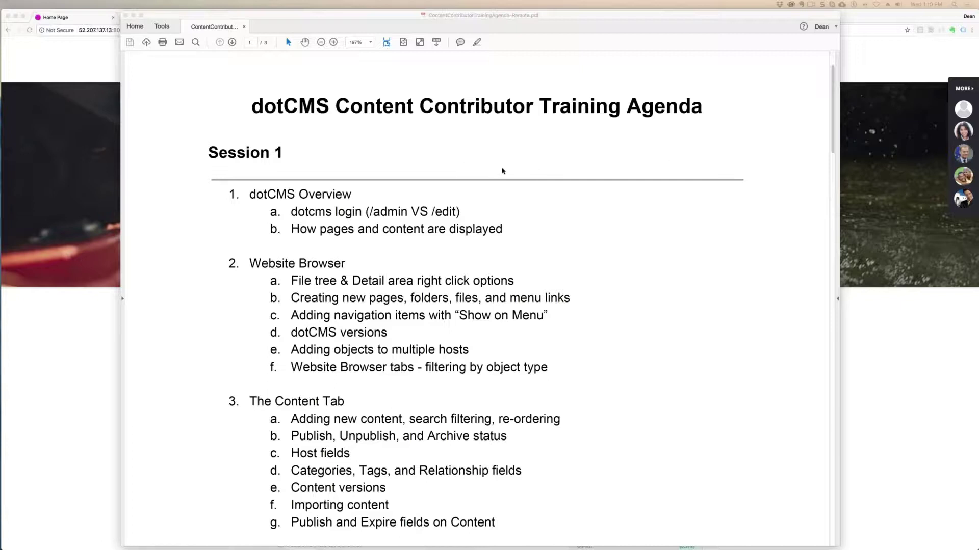
scroll(502, 170, "down", 3)
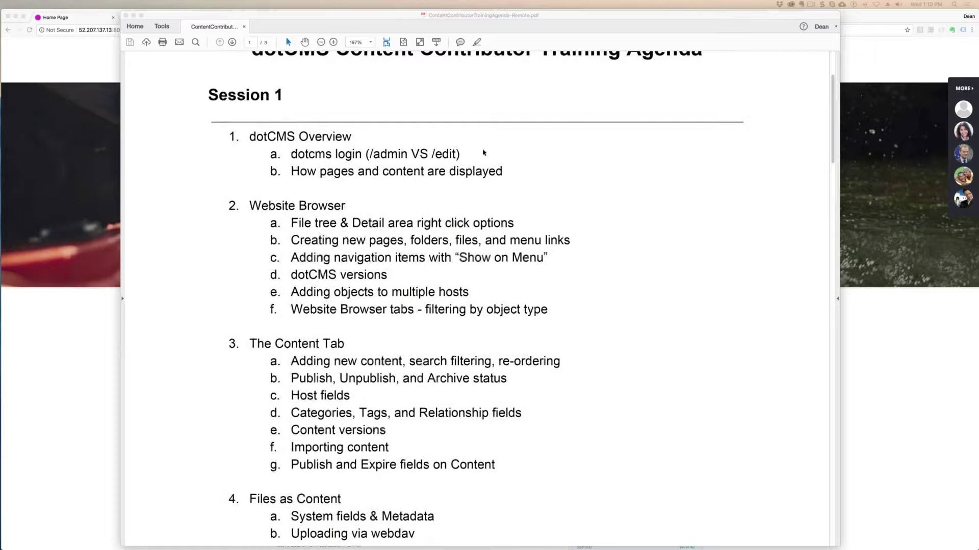
left_click(326, 154)
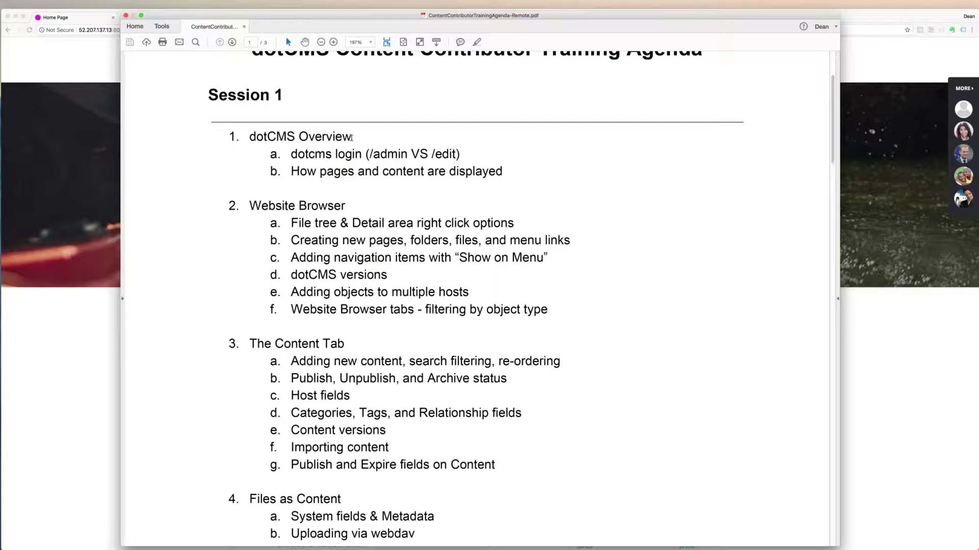
left_click_drag(353, 137, 259, 136)
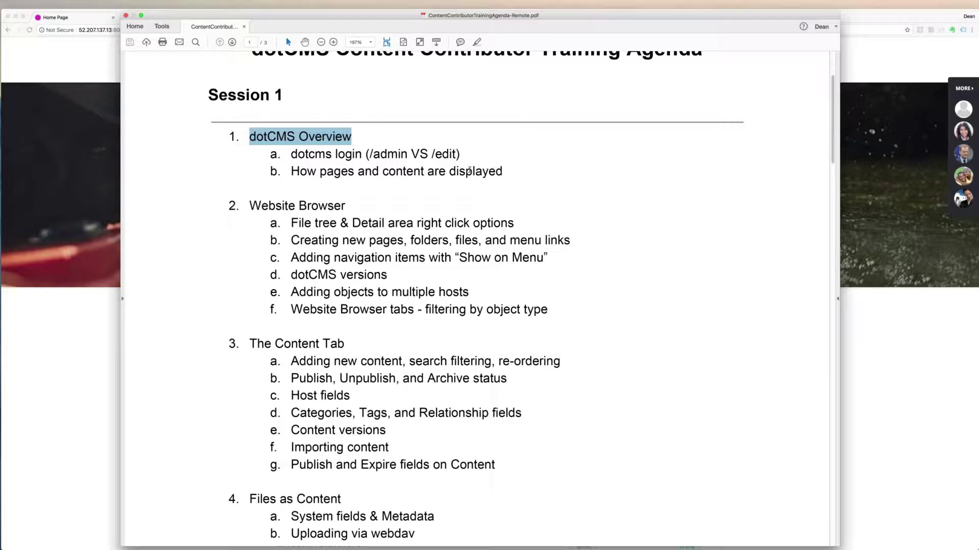
- Highlight 'How pages and content are displayed', then hide Acrobat Reader to reveal the browser
left_click(468, 170)
left_click_drag(291, 171, 485, 173)
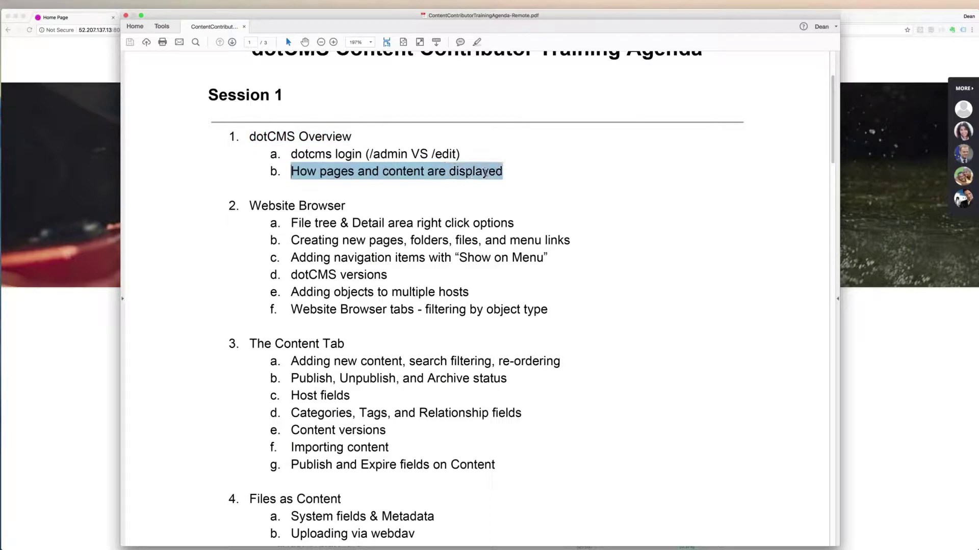
left_click(541, 192)
key("super+h")
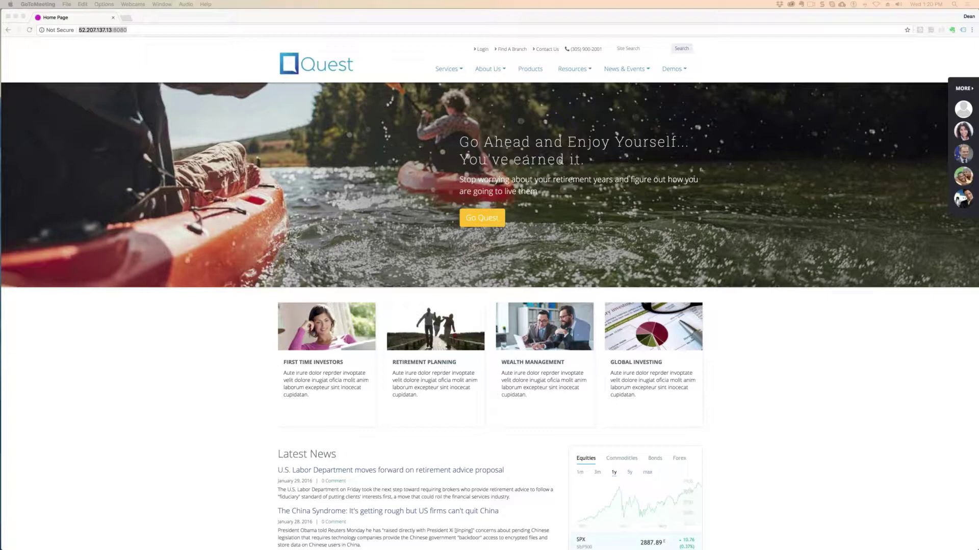
- Append /admin to the site address 52.207.137.13:8080 to load the dotCMS login
left_click(159, 30)
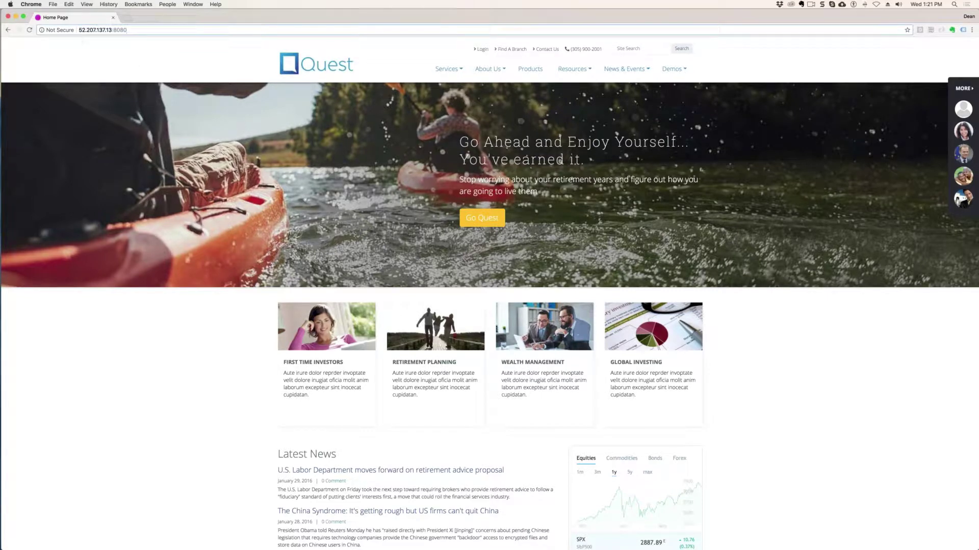
left_click_drag(128, 30, 76, 28)
key("ctrl+Up")
left_click(256, 126)
left_click(148, 31)
type("/admin")
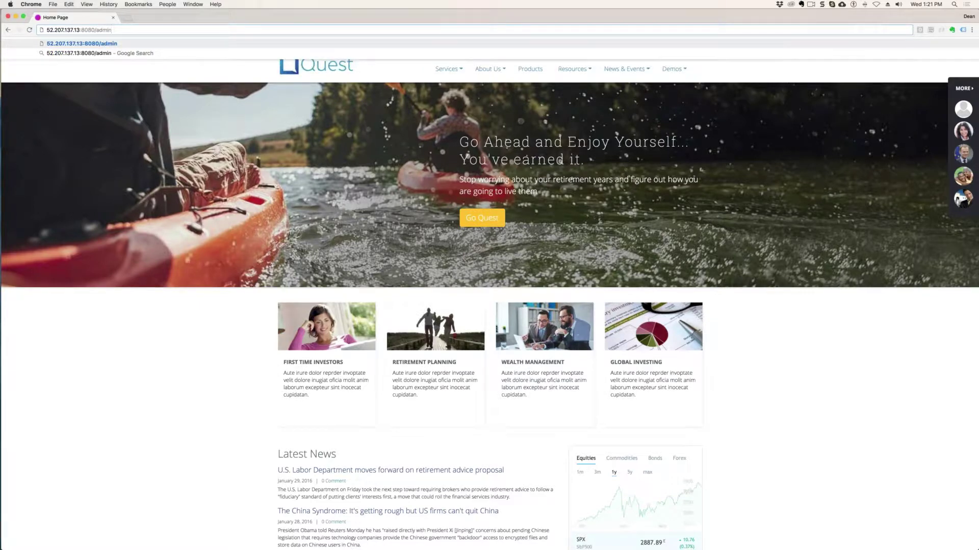
key("Return")
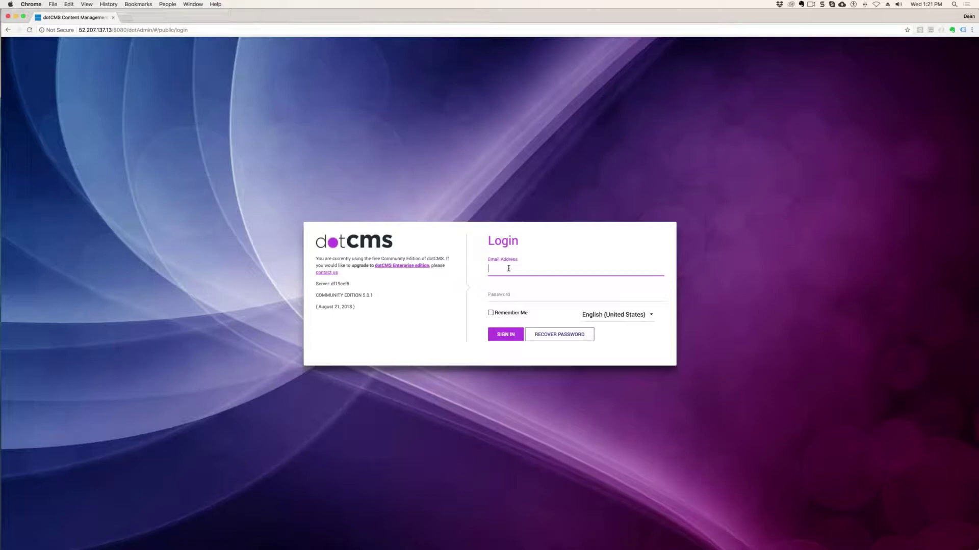
- Sign in to dotCMS with the administrator e-mail and password
left_click(544, 294)
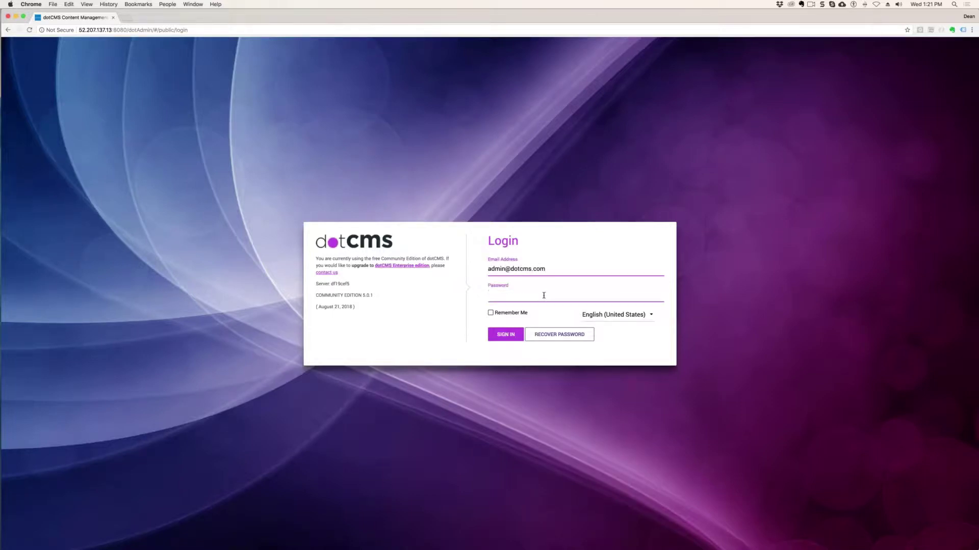
type("admin")
key("Return")
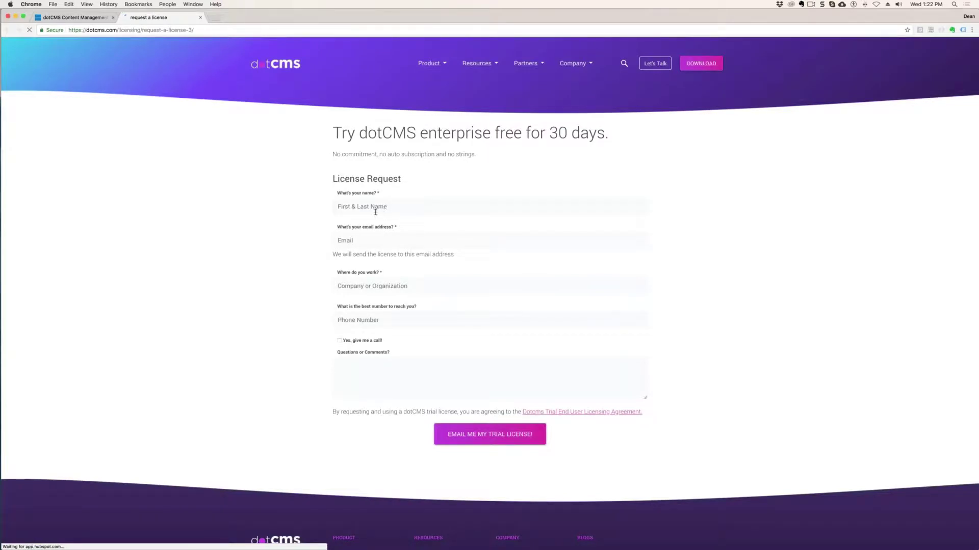
- Fill the trial license form from saved details, request a call, comment 'asdf', and submit
left_click(374, 207)
left_click(351, 219)
left_click(352, 285)
left_click(350, 301)
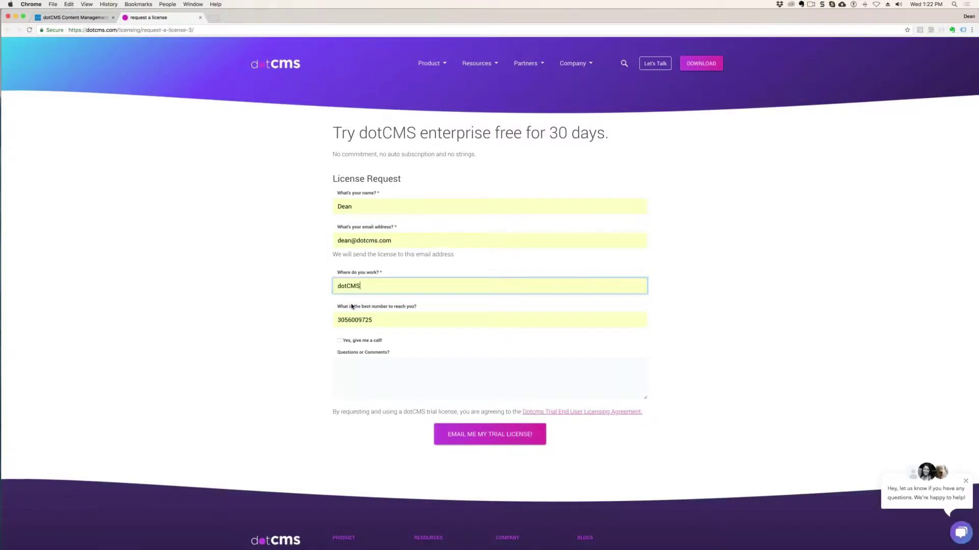
left_click(340, 341)
left_click(437, 389)
type("asdf")
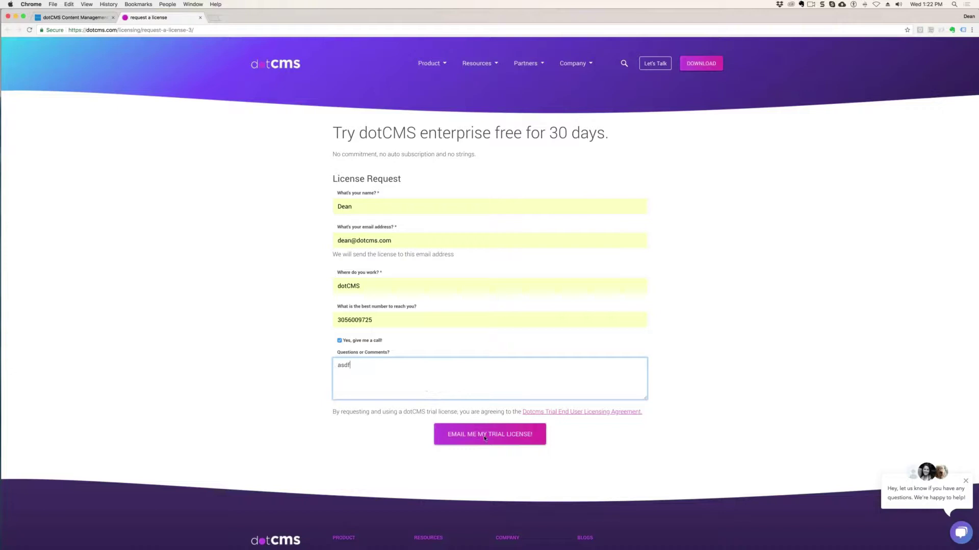
key("Tab")
key("Tab")
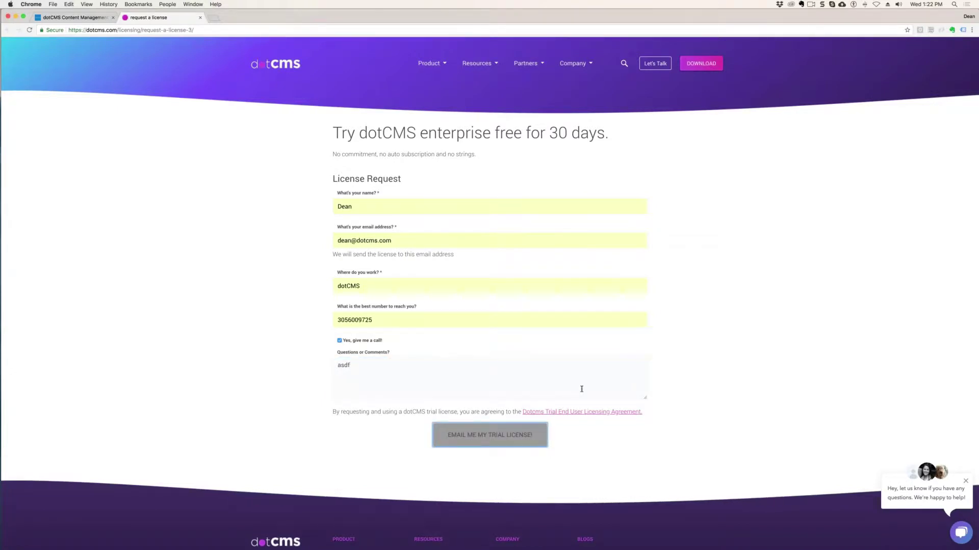
key("Return")
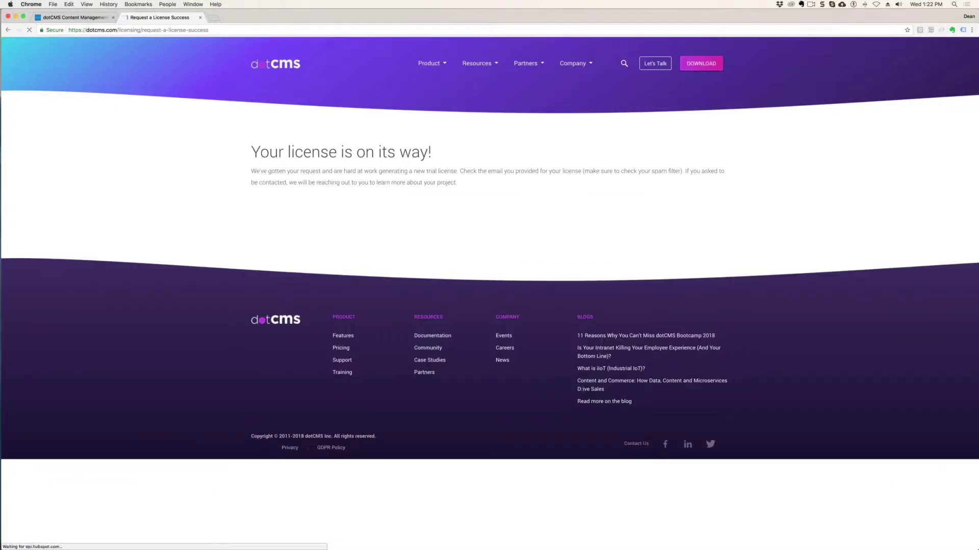
- Paste and apply the trial license key, then collapse and re-expand the System sidebar links
key("ctrl+shift+Tab")
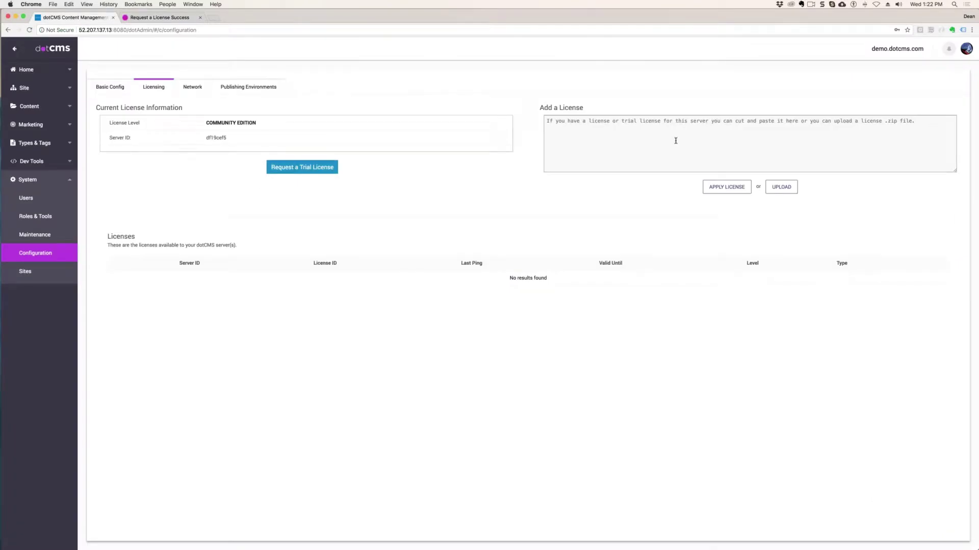
key("super+v")
left_click(726, 188)
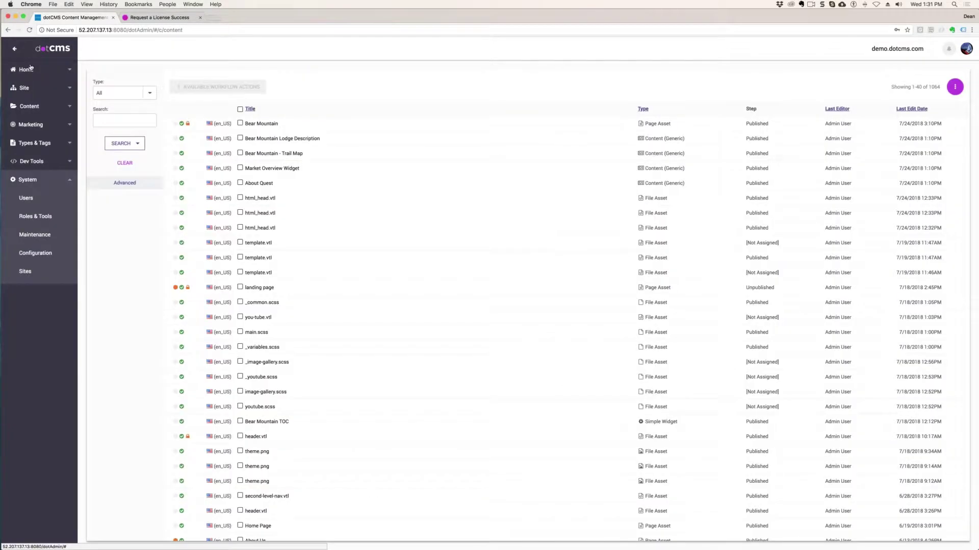
left_click(35, 180)
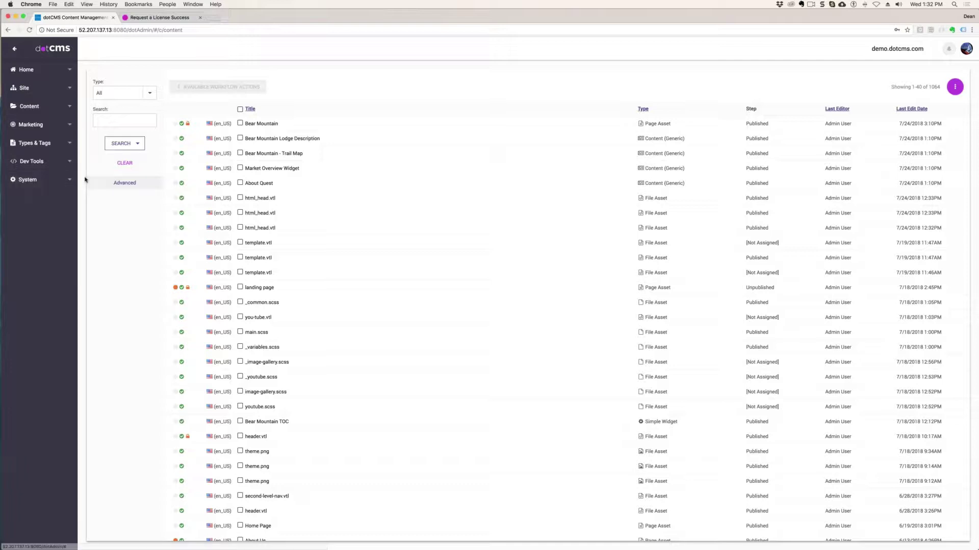
left_click(33, 181)
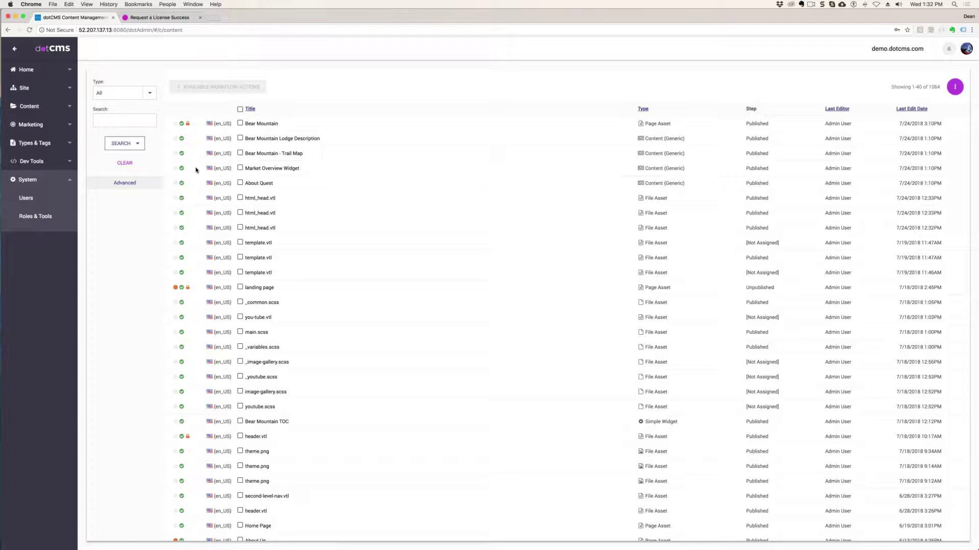
- Start a new user under System > Users and autofill the name and e-mail
left_click(26, 198)
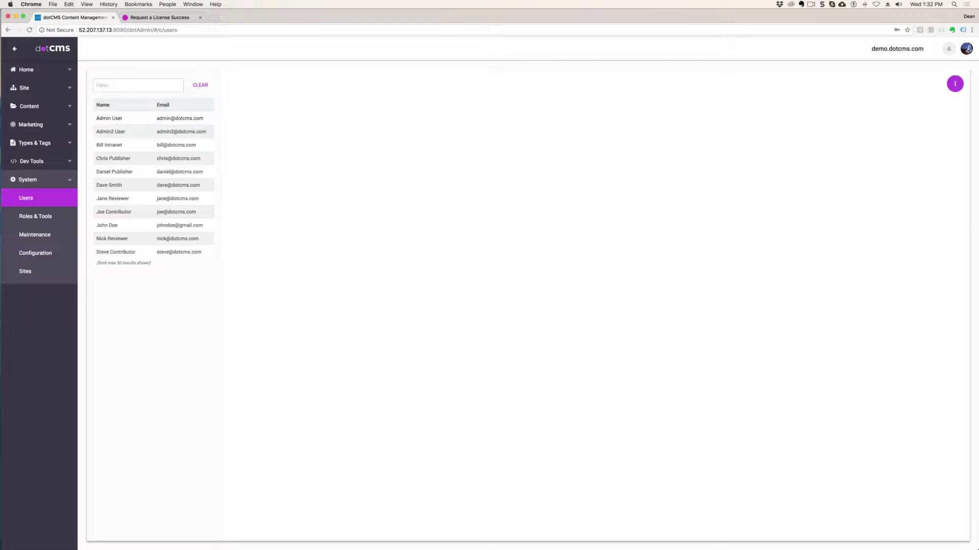
left_click(948, 84)
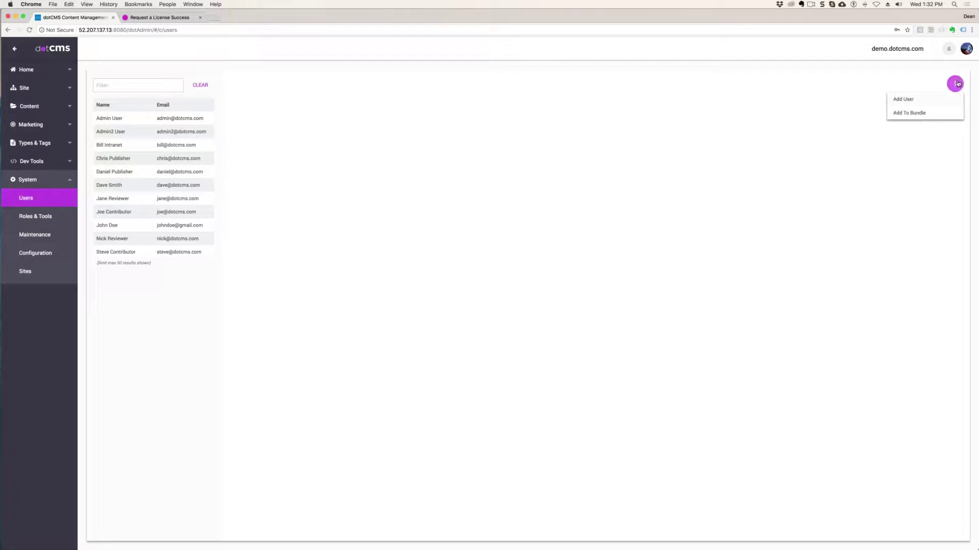
left_click(903, 99)
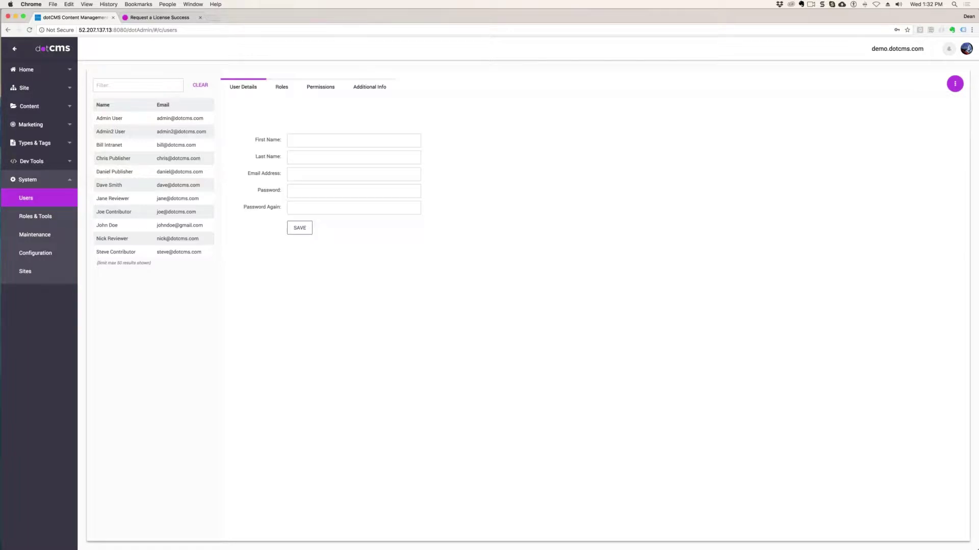
left_click(346, 136)
left_click(332, 140)
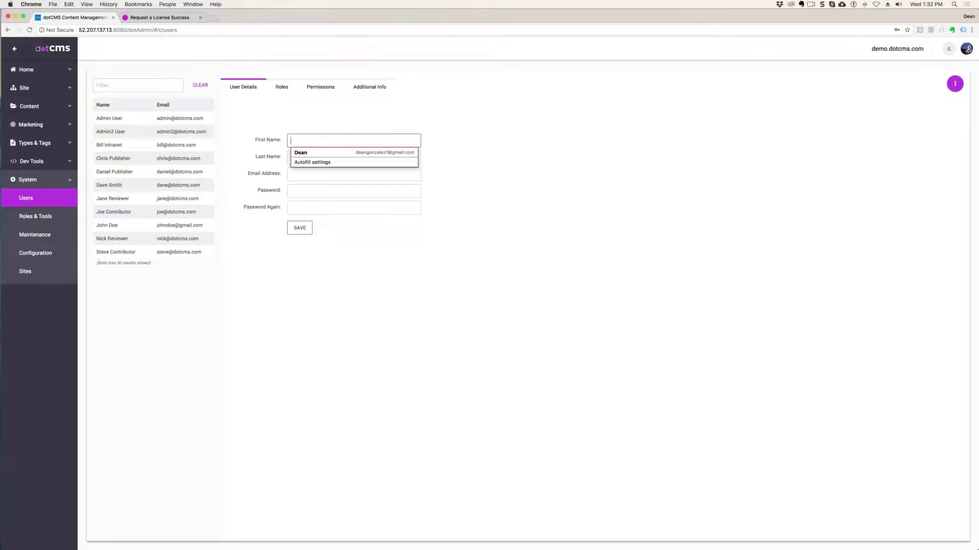
left_click(335, 153)
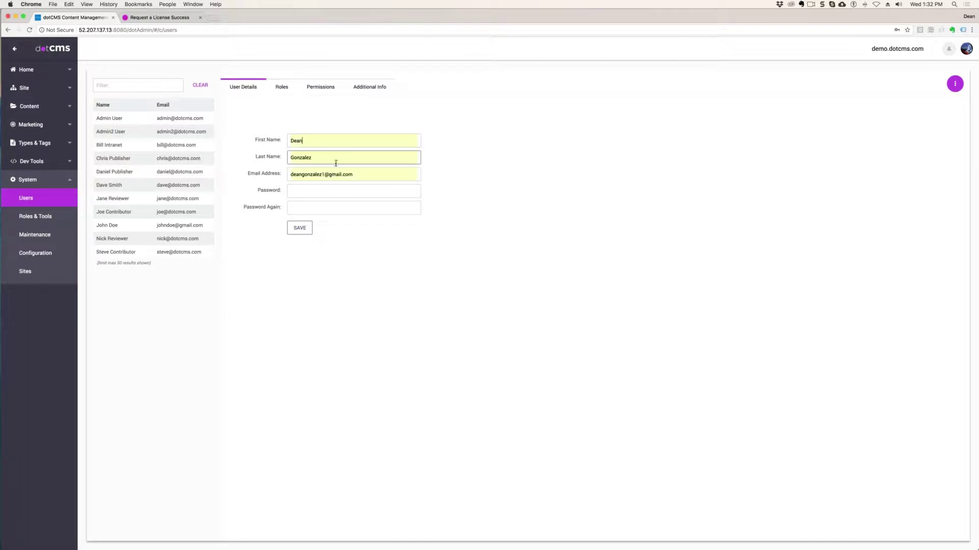
- Change the e-mail's name and domain to a dotcms.com address, set the password, and save
left_click(363, 174)
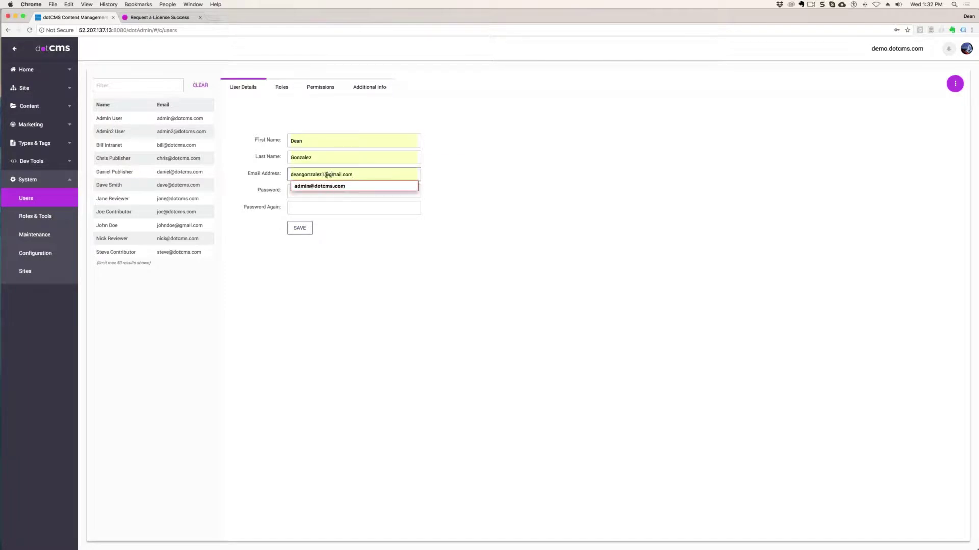
left_click_drag(325, 175, 260, 173)
key("BackSpace")
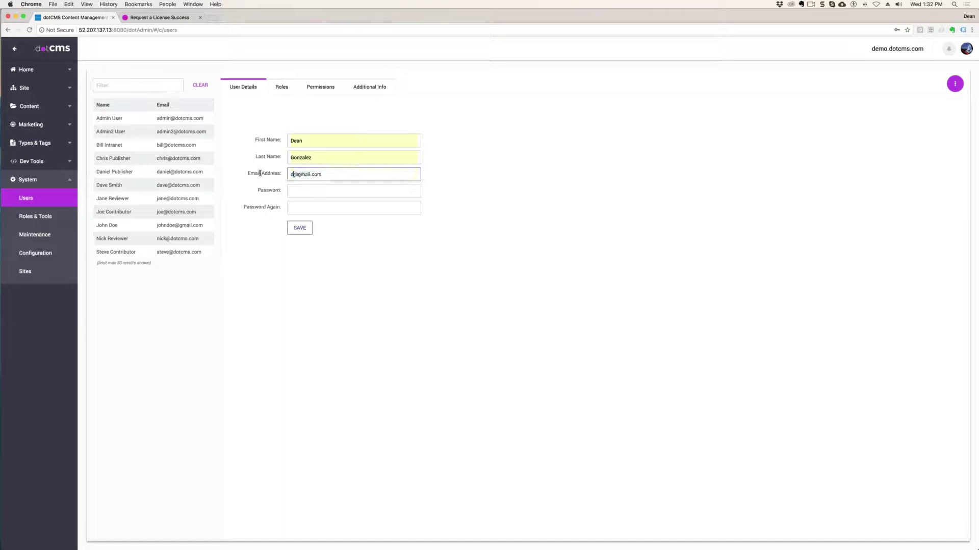
double_click(316, 180)
type("dotcms")
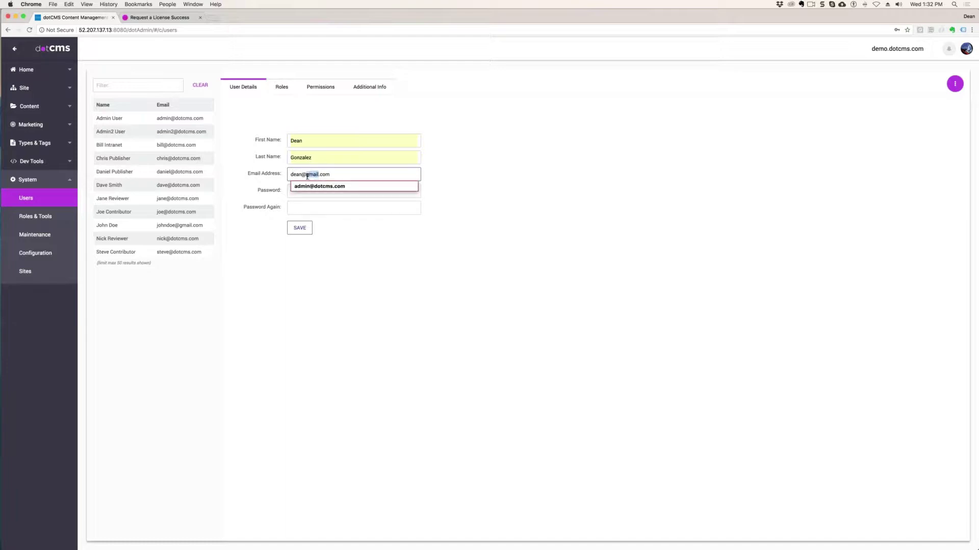
left_click(351, 186)
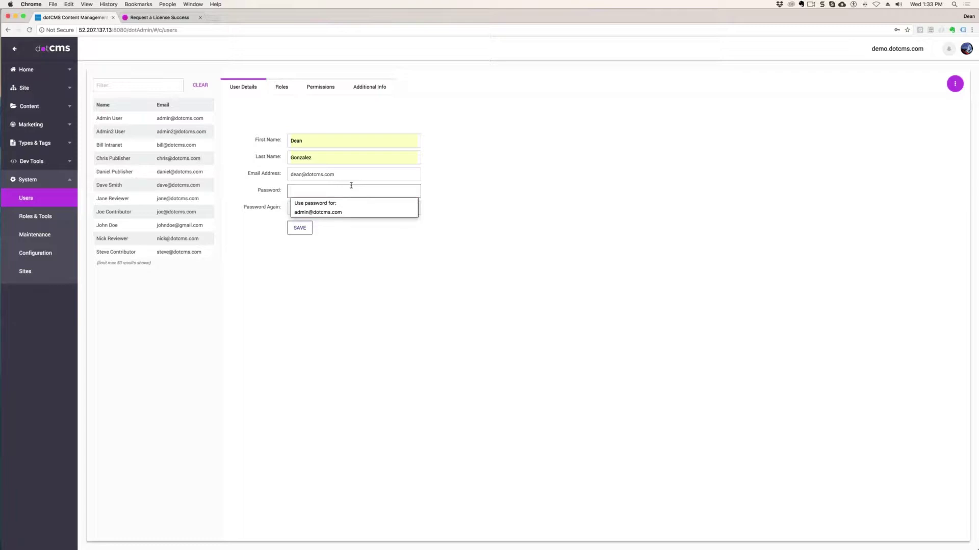
type("admin1")
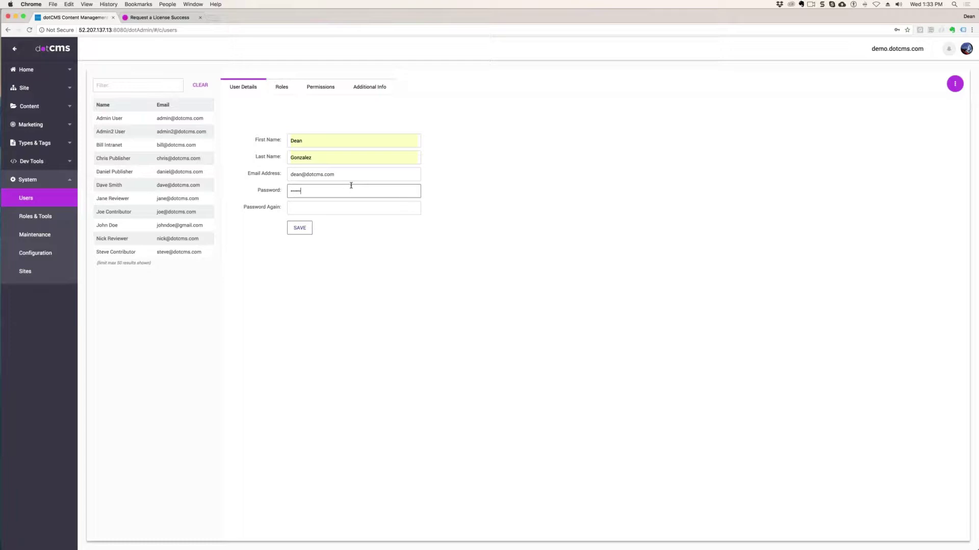
left_click(321, 206)
type("admin1")
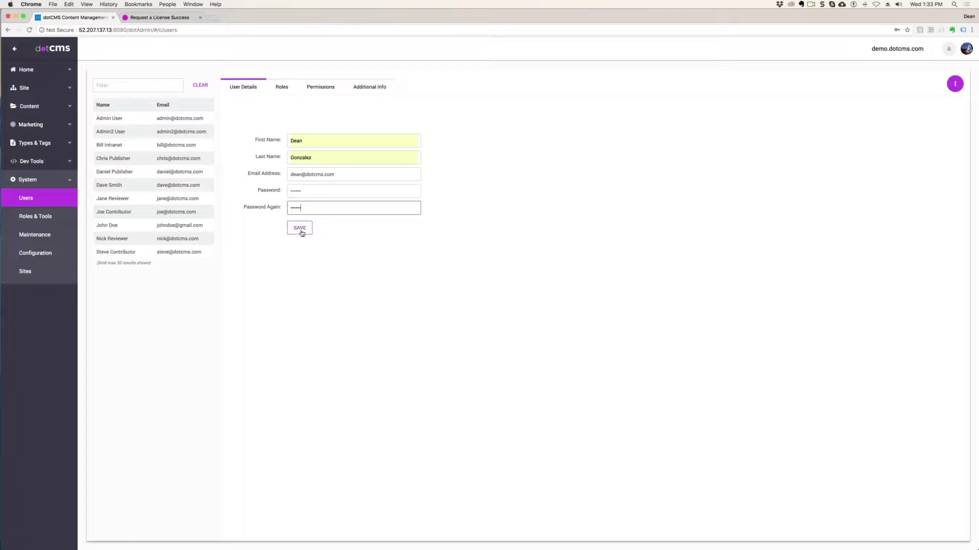
left_click(301, 229)
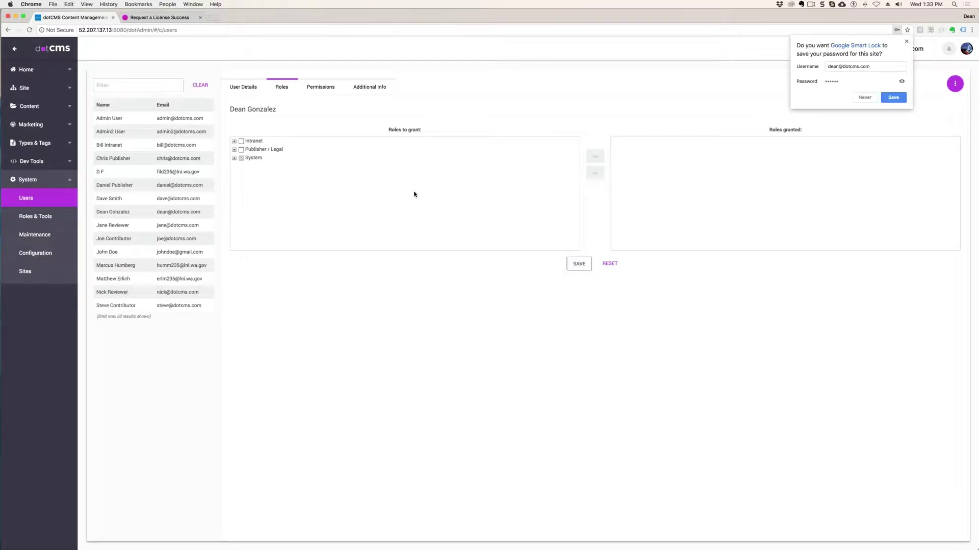
- Dismiss the password prompt and go through System > Sites to Roles & Tools
left_click(901, 99)
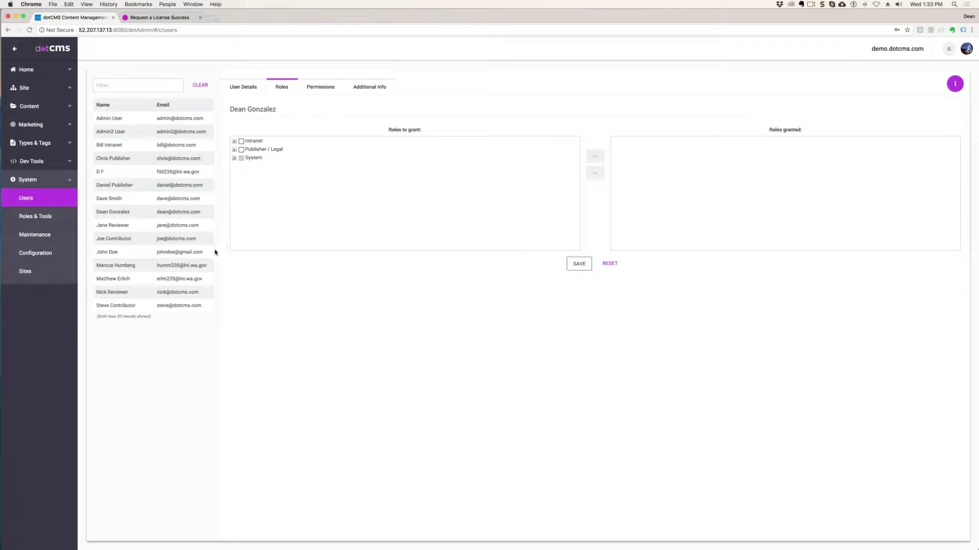
left_click(26, 272)
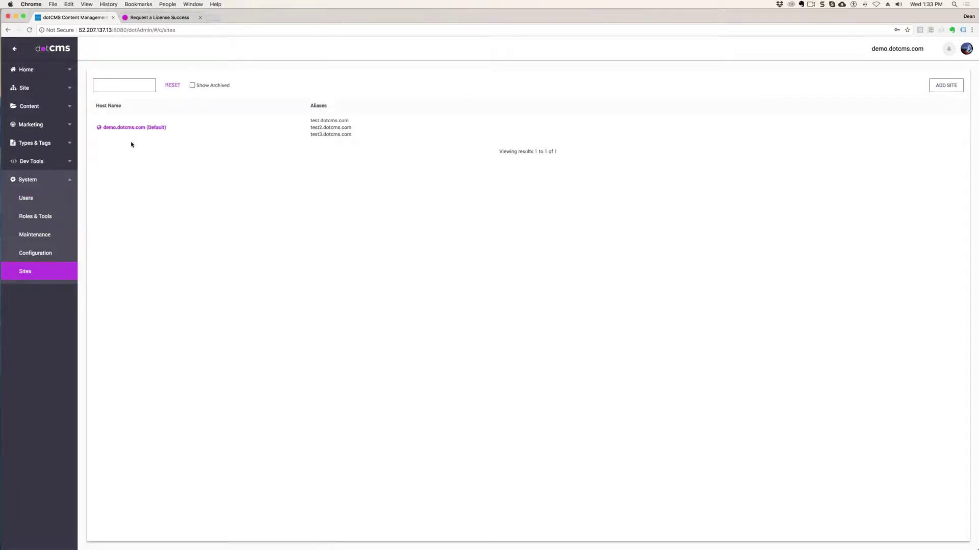
left_click(22, 275)
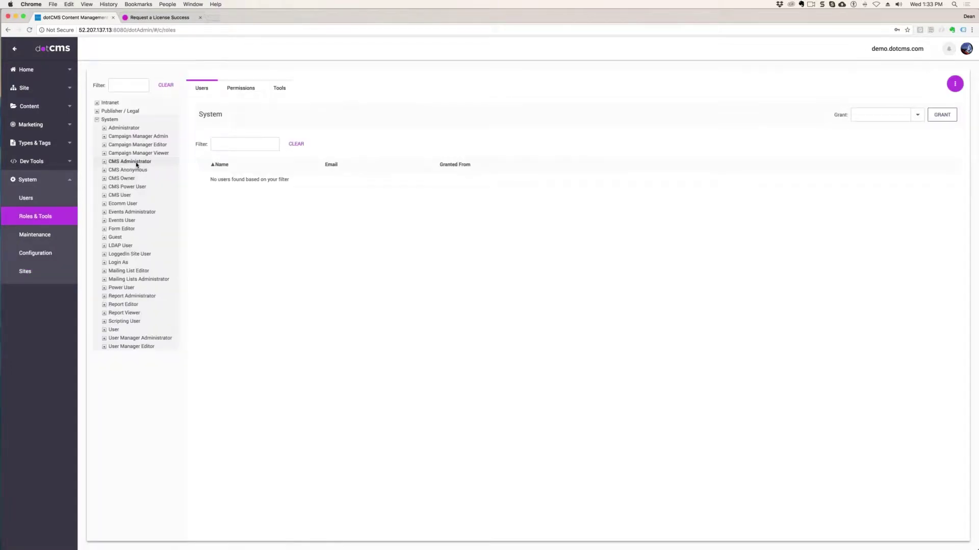
- Show the CMS Administrator role's members and grant the role to the first two users
left_click(136, 162)
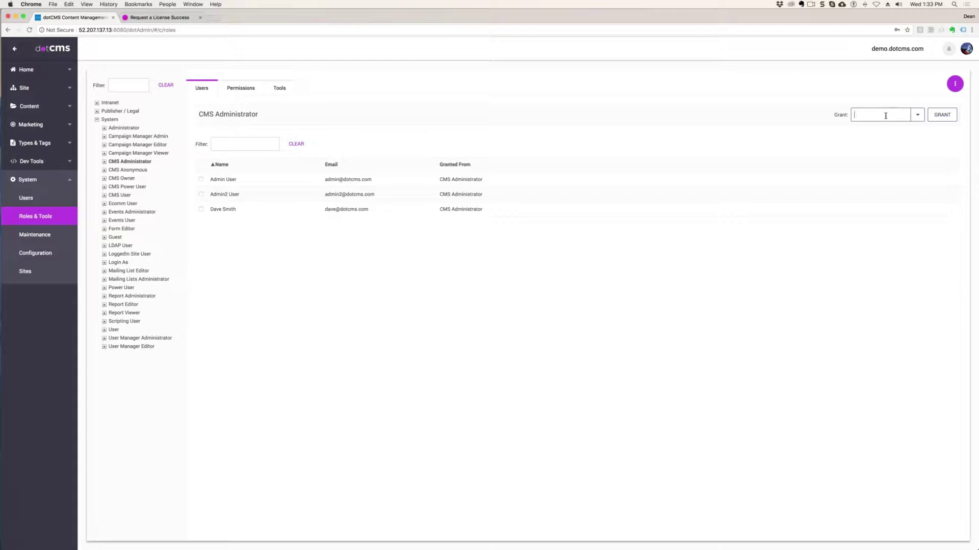
type("ike")
key("Return")
left_click(917, 115)
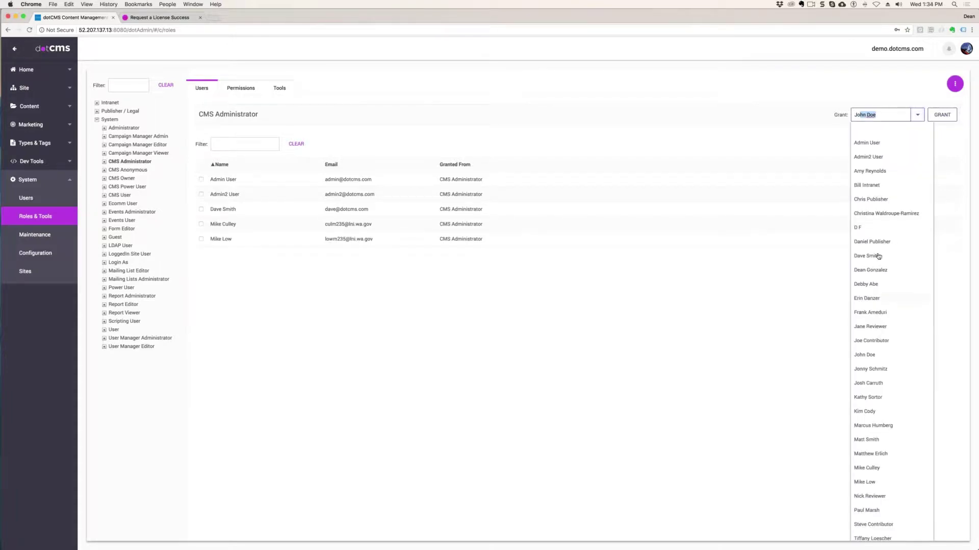
left_click(877, 214)
left_click(940, 115)
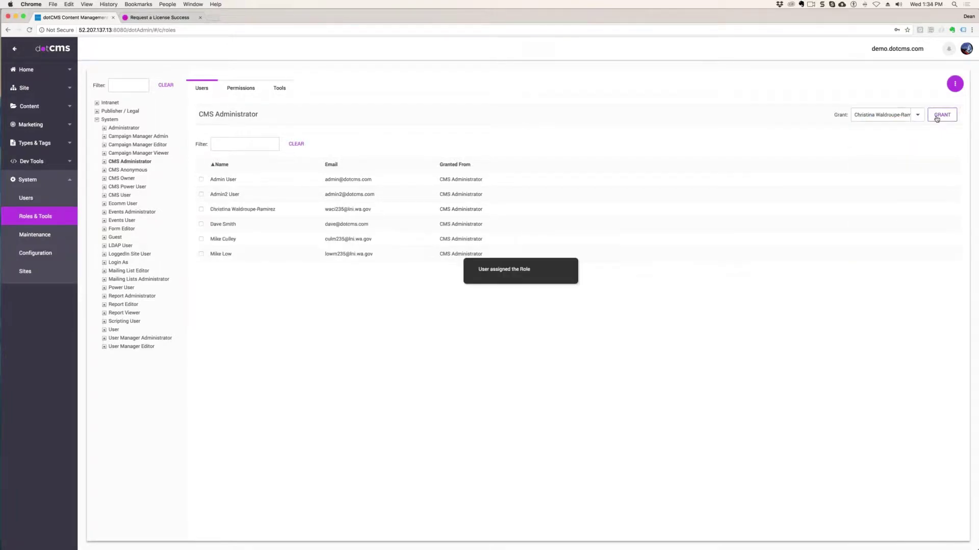
- Grant CMS Administrator to three more users from the Grant list
left_click(917, 116)
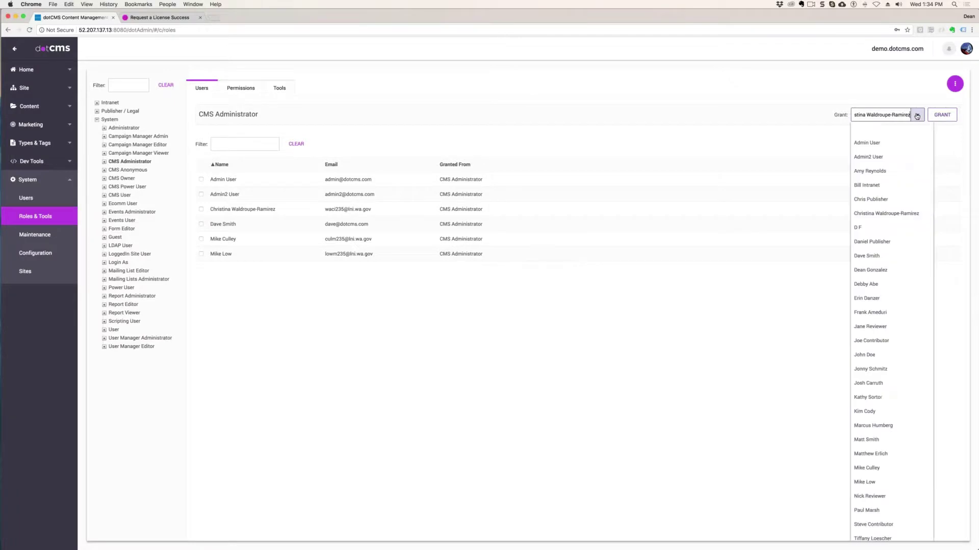
left_click(869, 288)
left_click(941, 115)
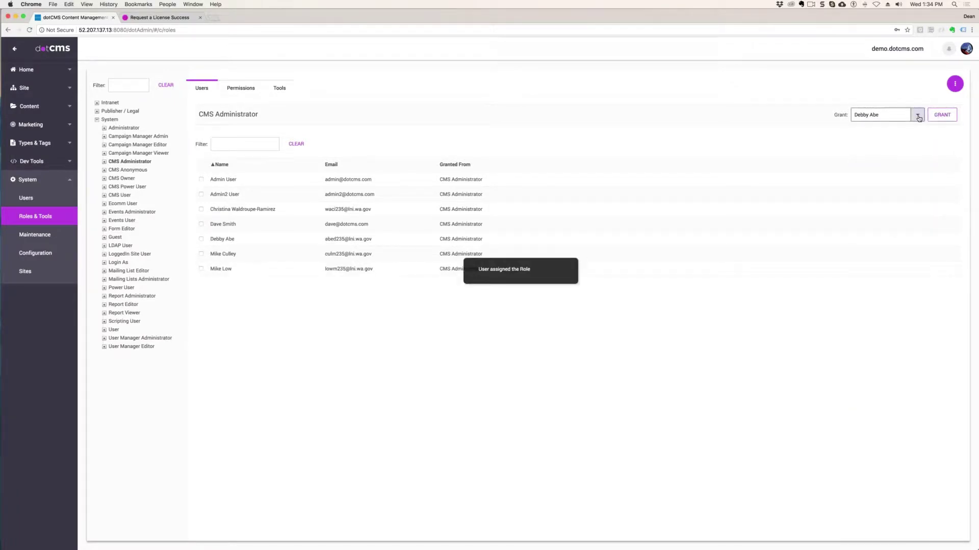
left_click(917, 115)
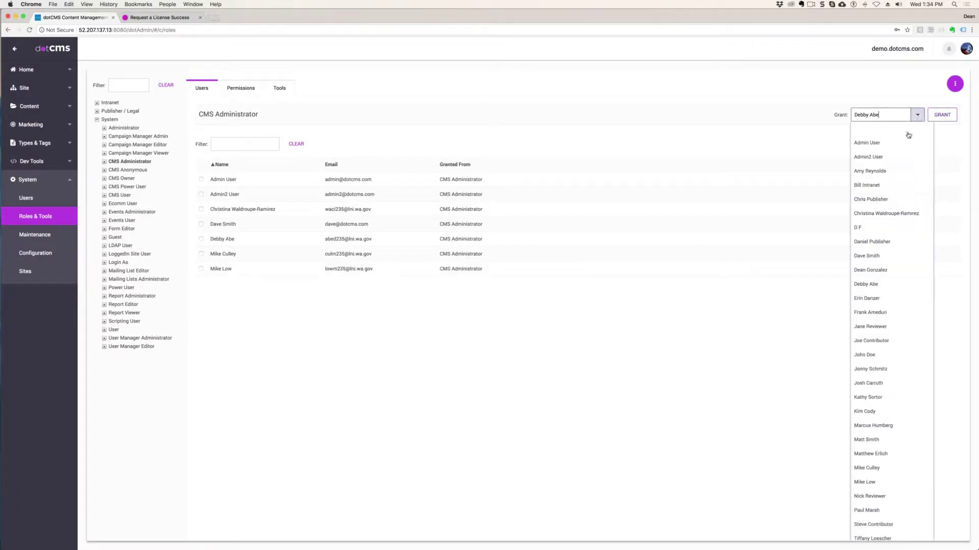
left_click(867, 230)
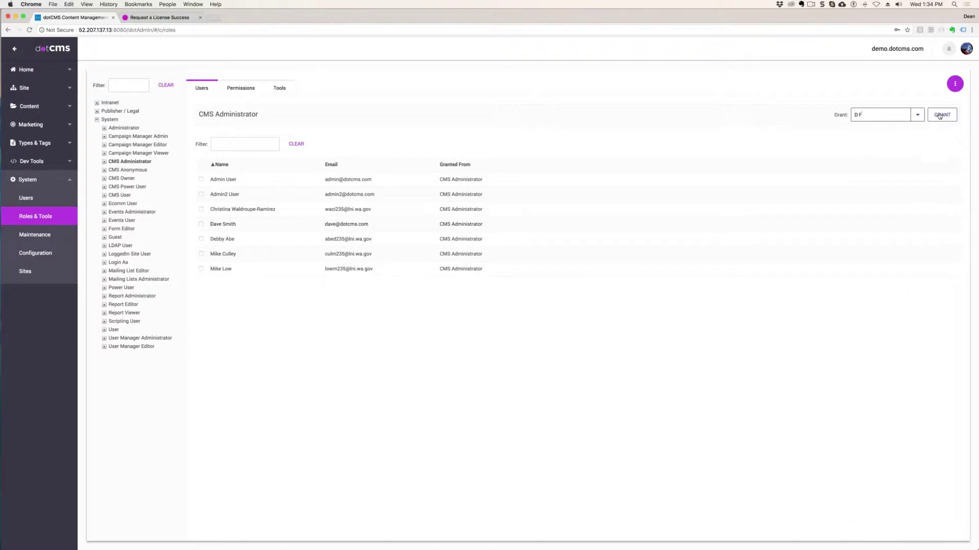
left_click(942, 115)
left_click(917, 115)
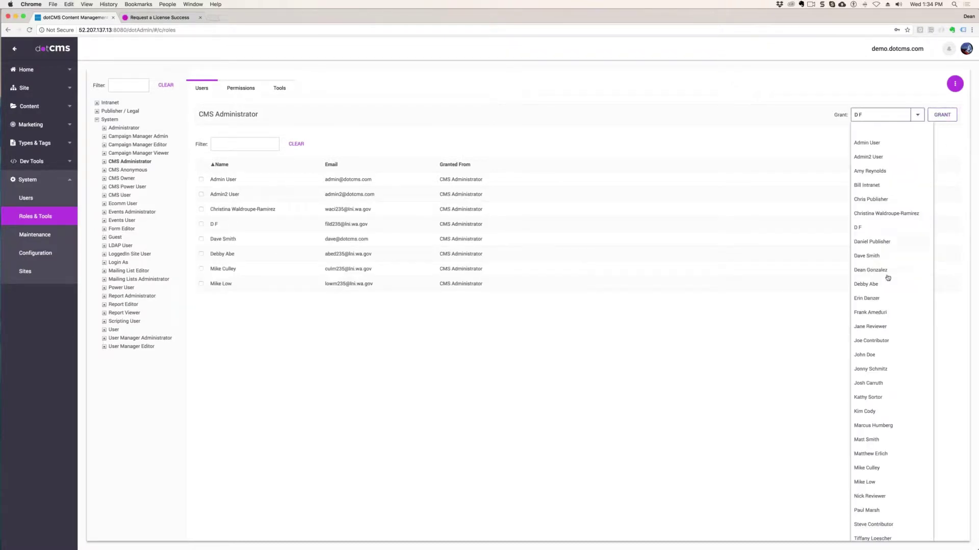
left_click(876, 312)
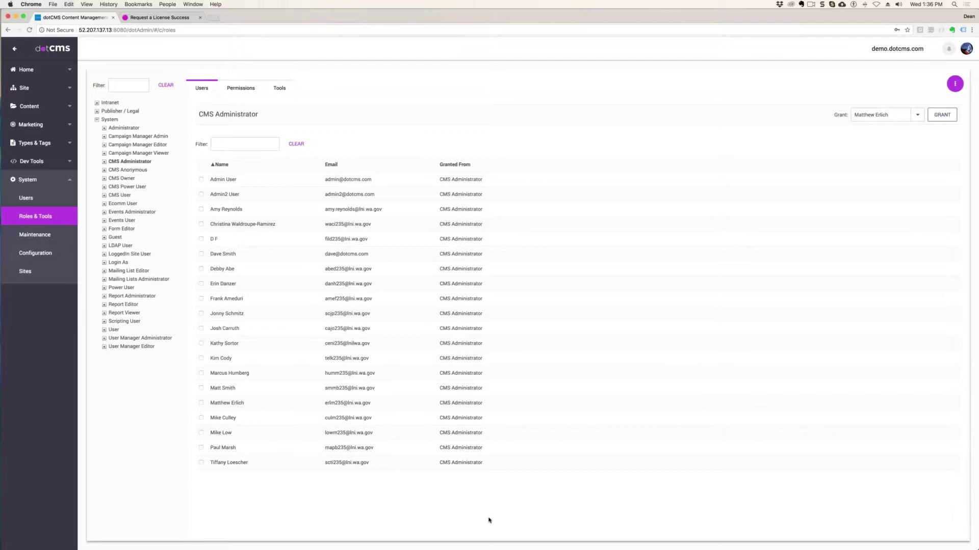
- Check the page and account menus, then grant CMS Administrator to your own account
left_click(959, 86)
left_click(959, 87)
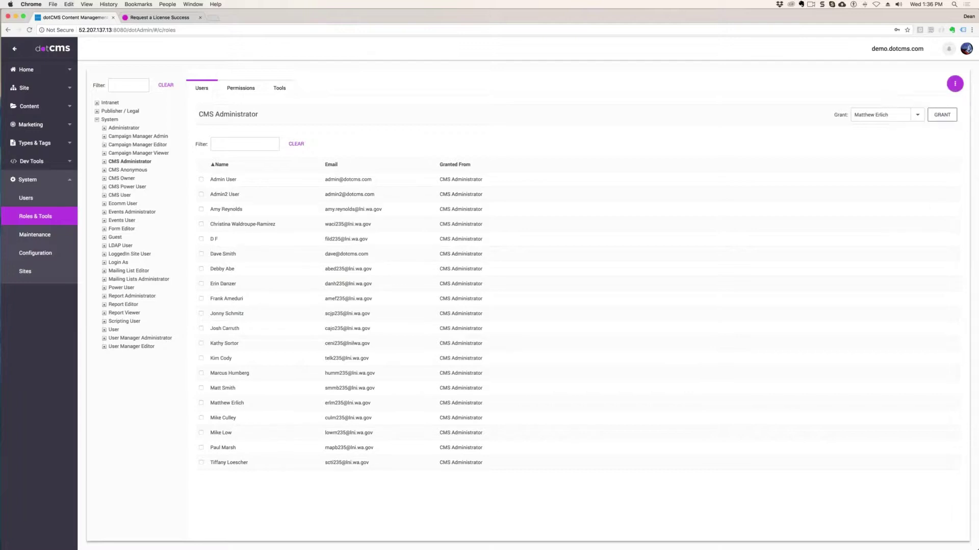
left_click(970, 51)
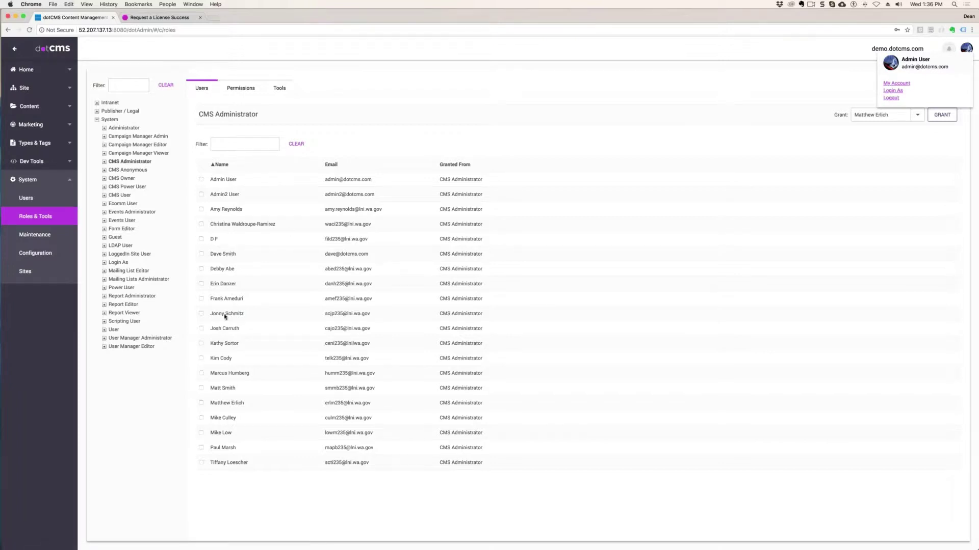
left_click(881, 115)
type("Dean")
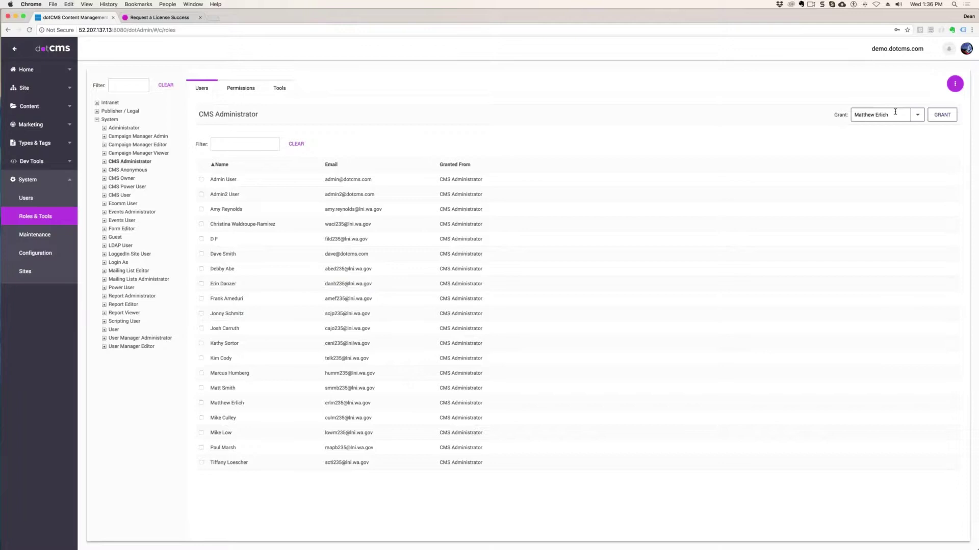
left_click(943, 115)
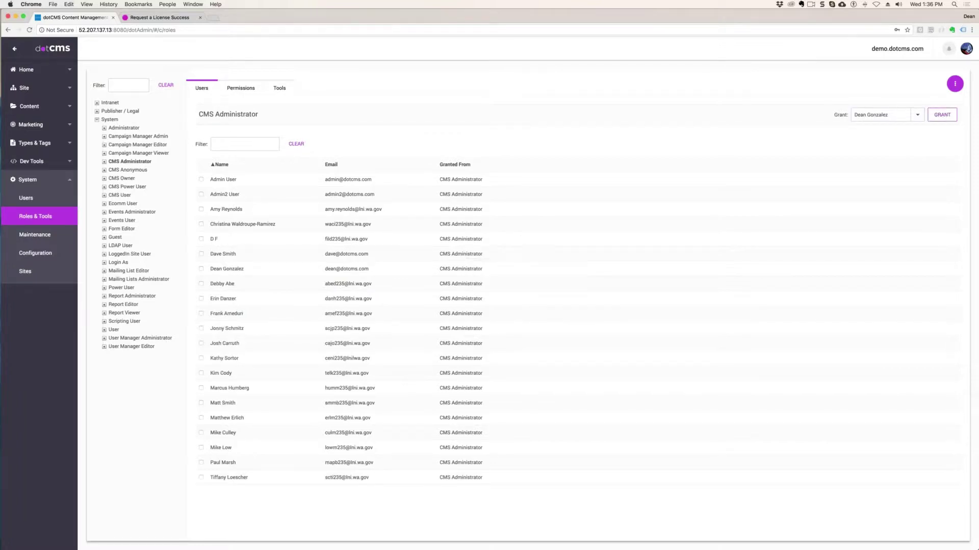
- Log out and sign back in with your own account's e-mail and password
left_click(964, 55)
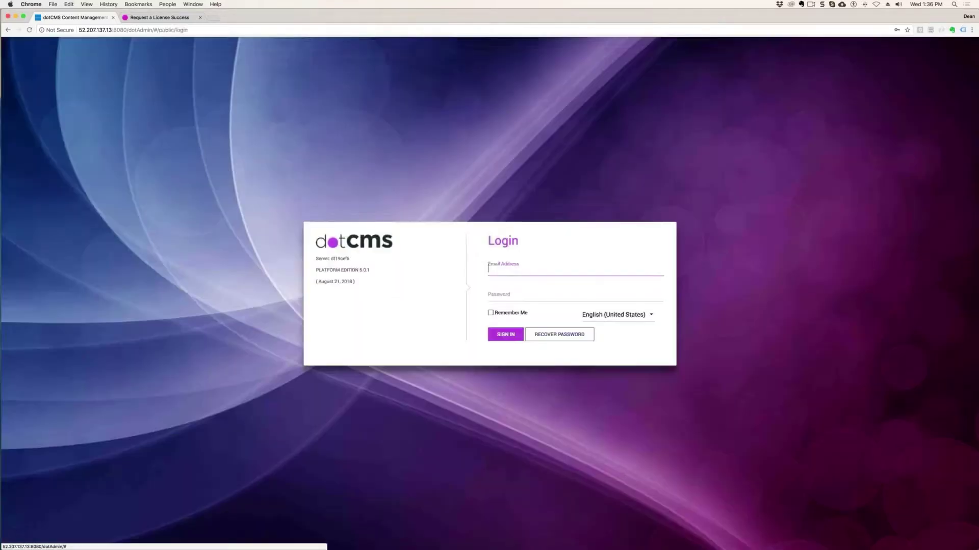
left_click(890, 97)
left_click(551, 268)
left_click_drag(550, 269, 442, 266)
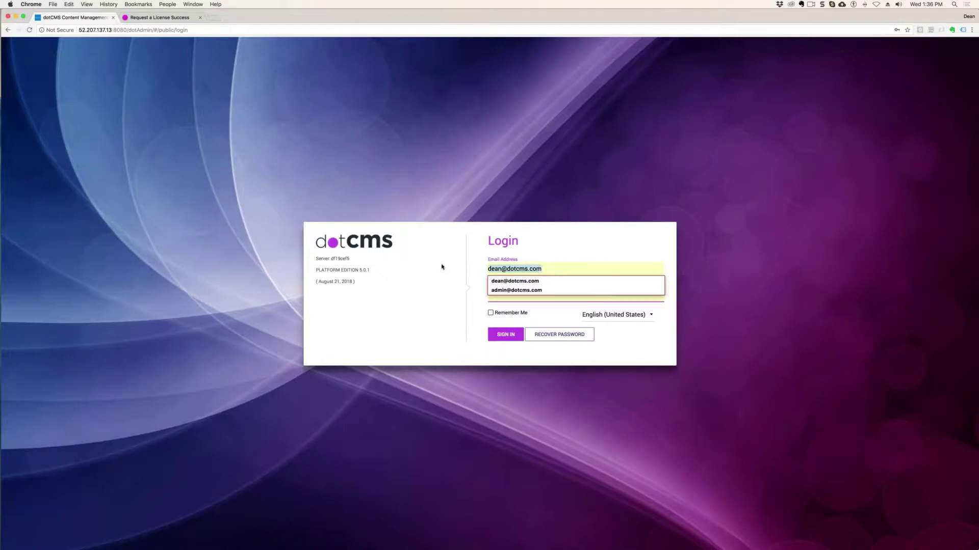
left_click(505, 287)
type("a")
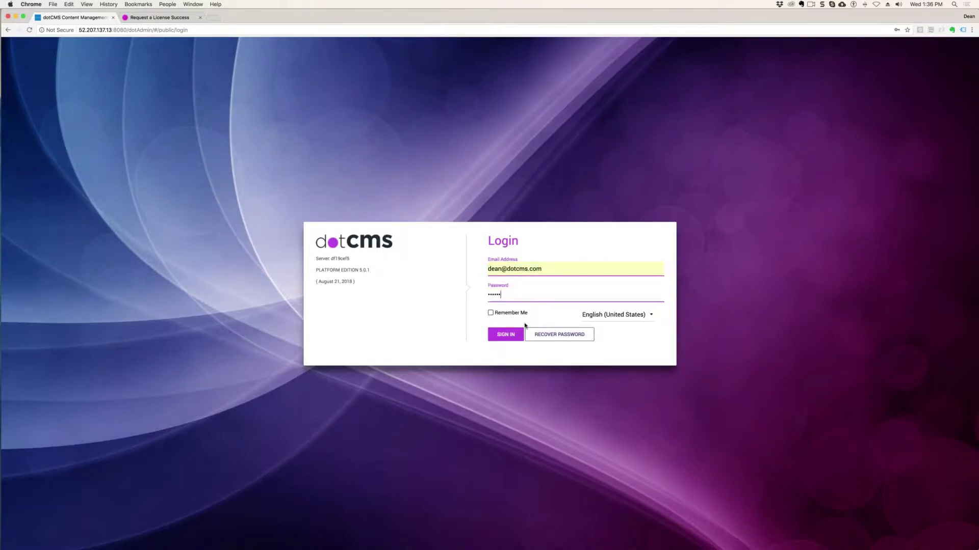
left_click(503, 335)
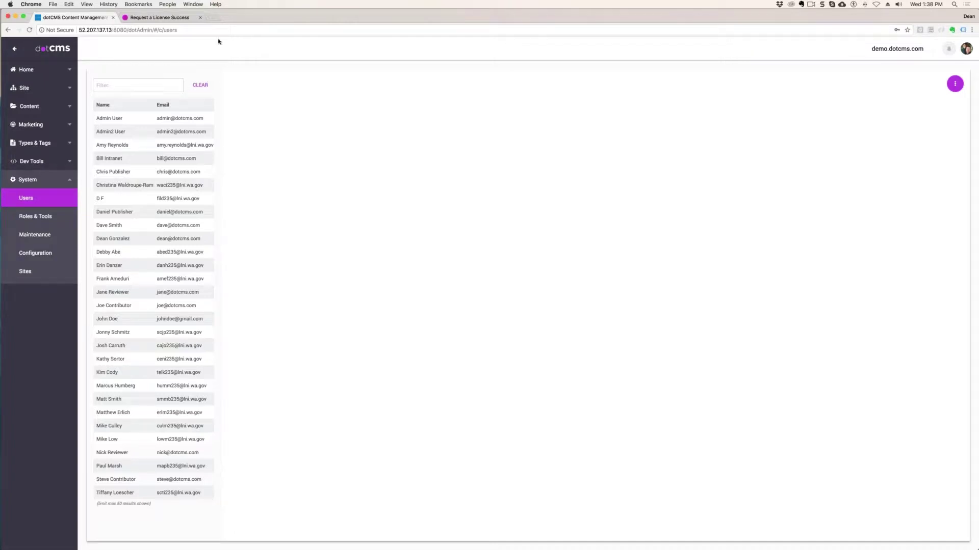
- Close the license confirmation tab and load the site root by removing the login path
left_click(204, 29)
left_click(200, 18)
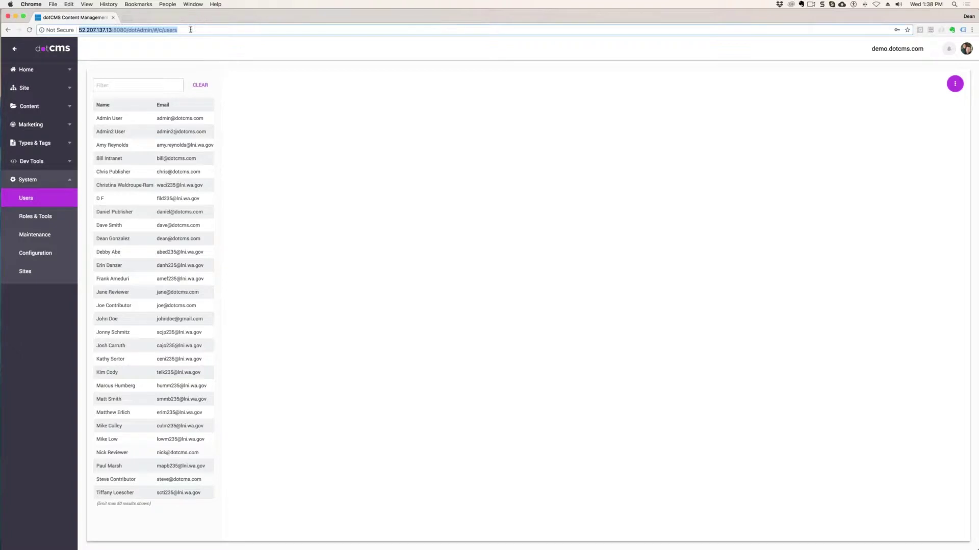
key("Right")
key("Return")
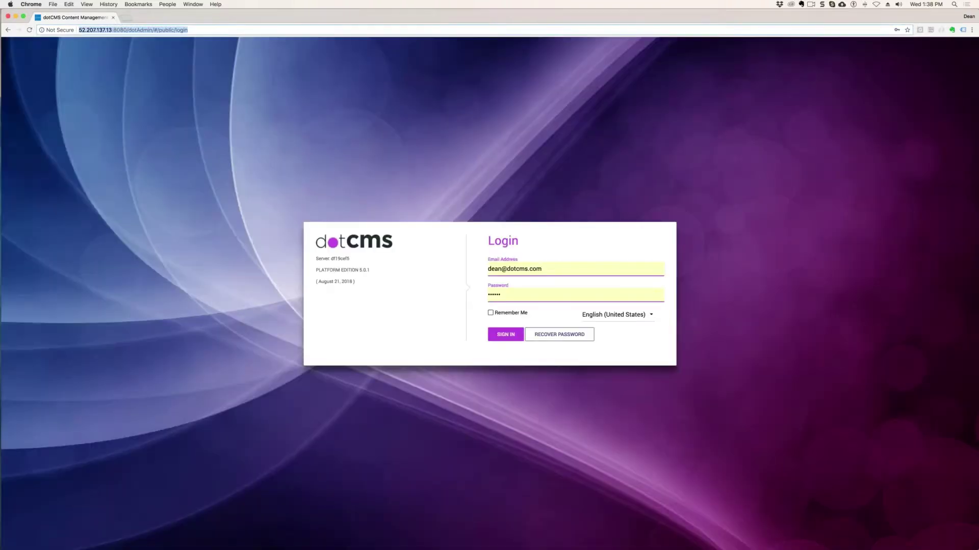
left_click_drag(128, 29, 344, 22)
key("BackSpace")
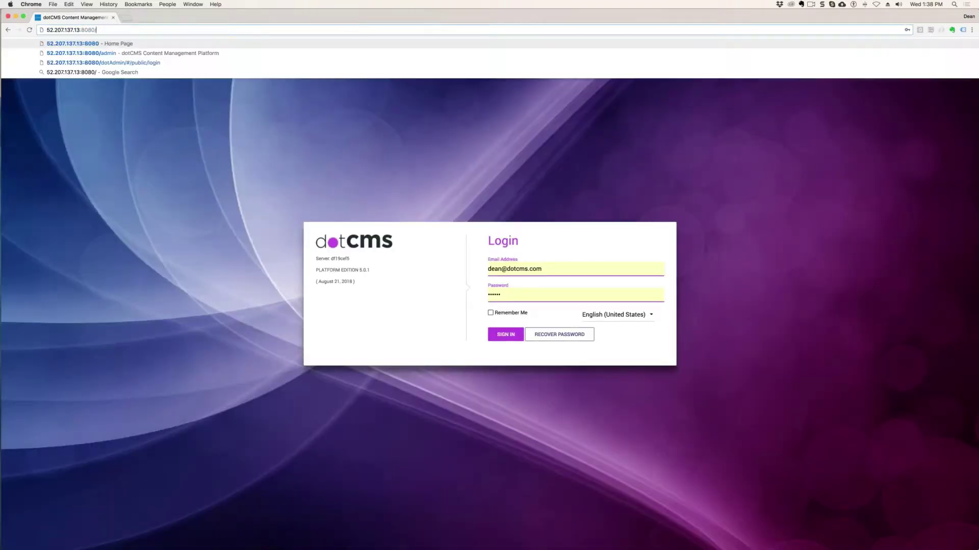
key("Return")
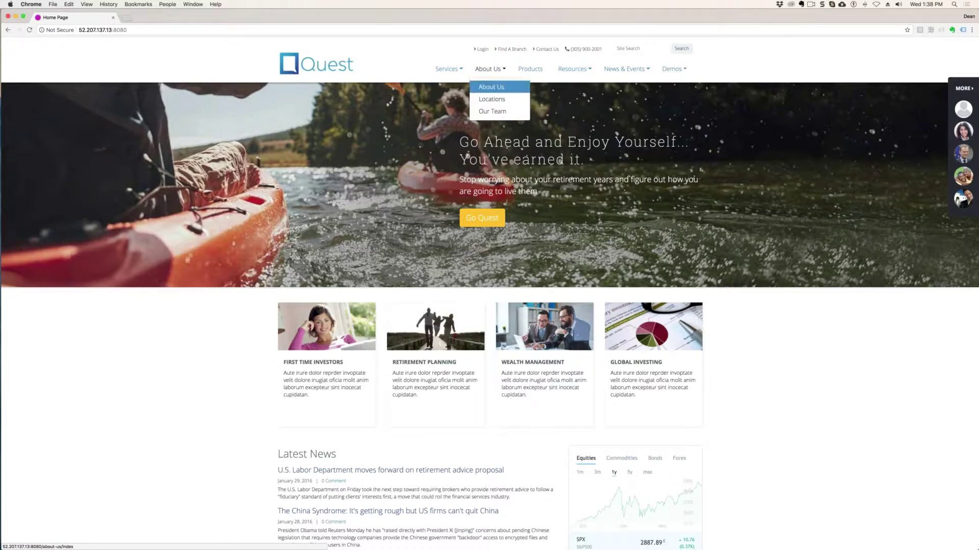
- Open the About Us page, select its two paragraphs, and reload it
left_click(503, 88)
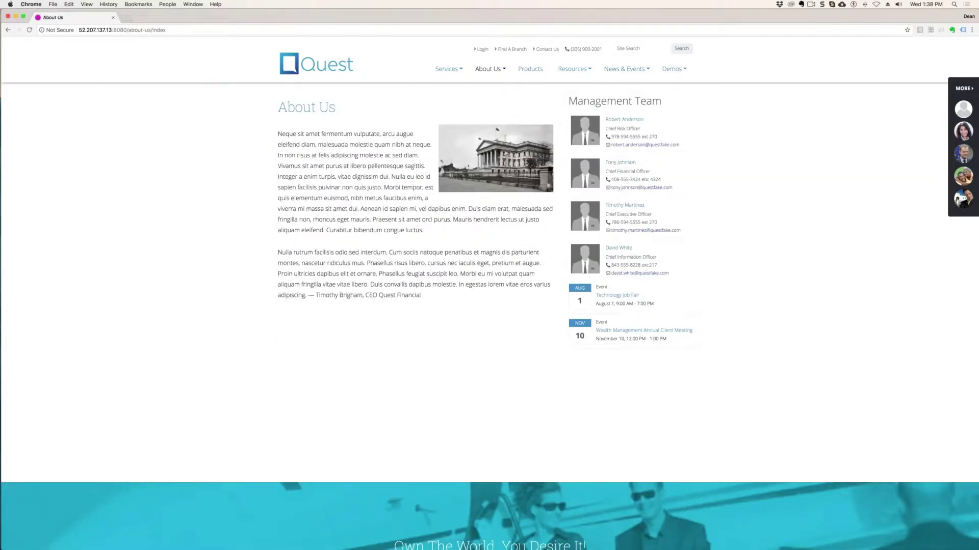
left_click_drag(421, 295, 560, 125)
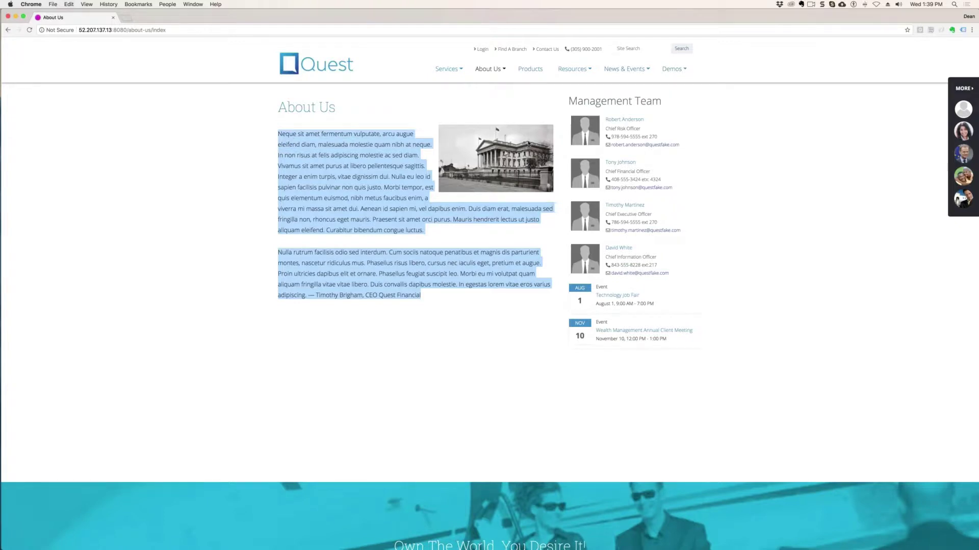
left_click(232, 177)
key("super+r")
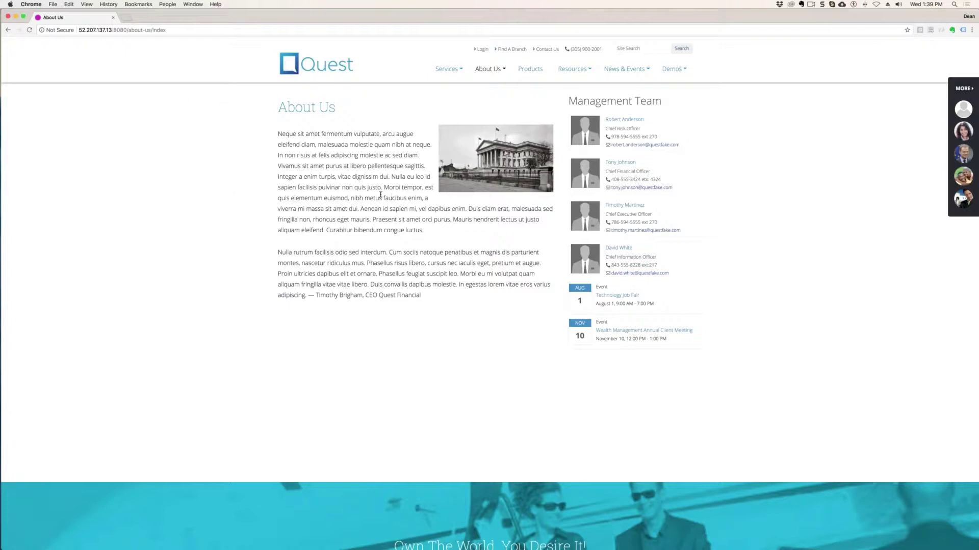
- Replace the about-us/index path with /edit and sign in with Remember Me ticked
left_click(128, 29)
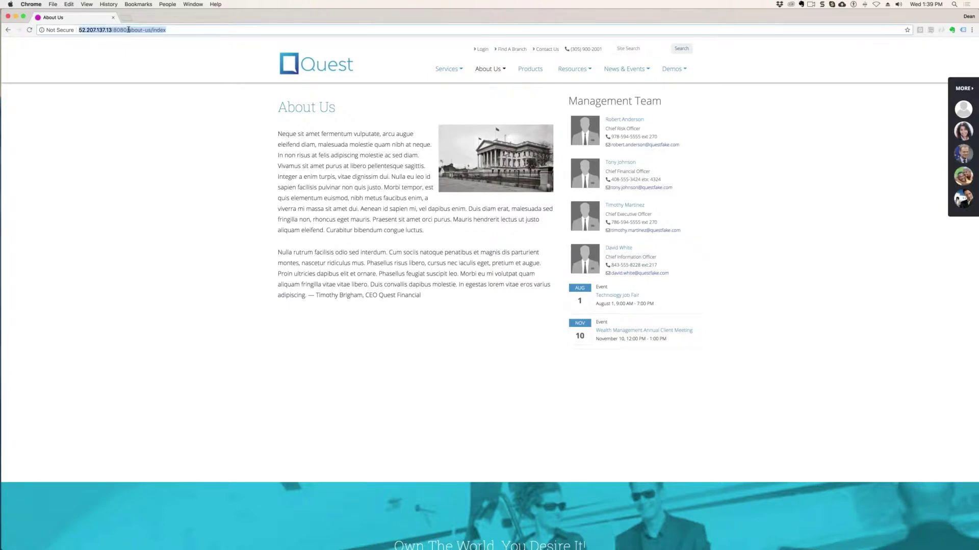
left_click(128, 30)
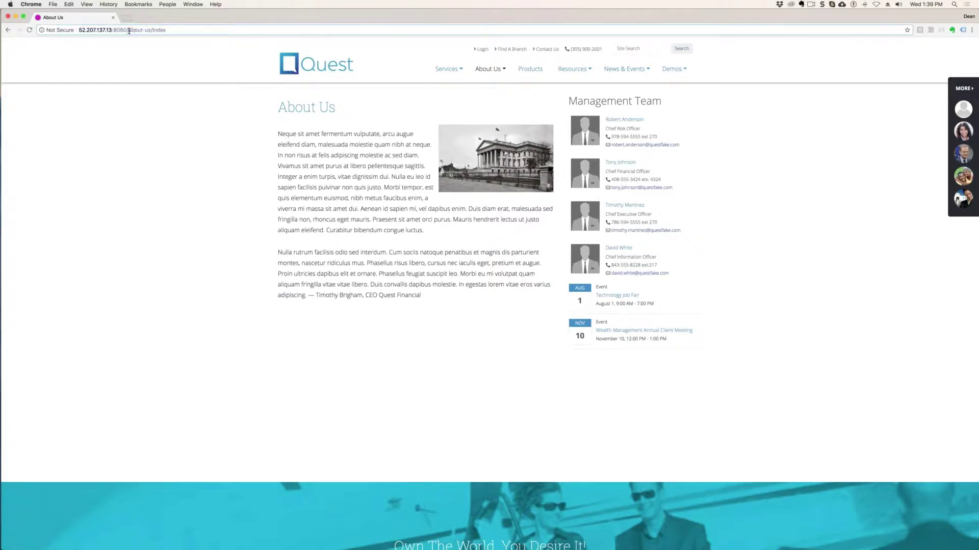
left_click_drag(128, 30, 262, 32)
type("edit")
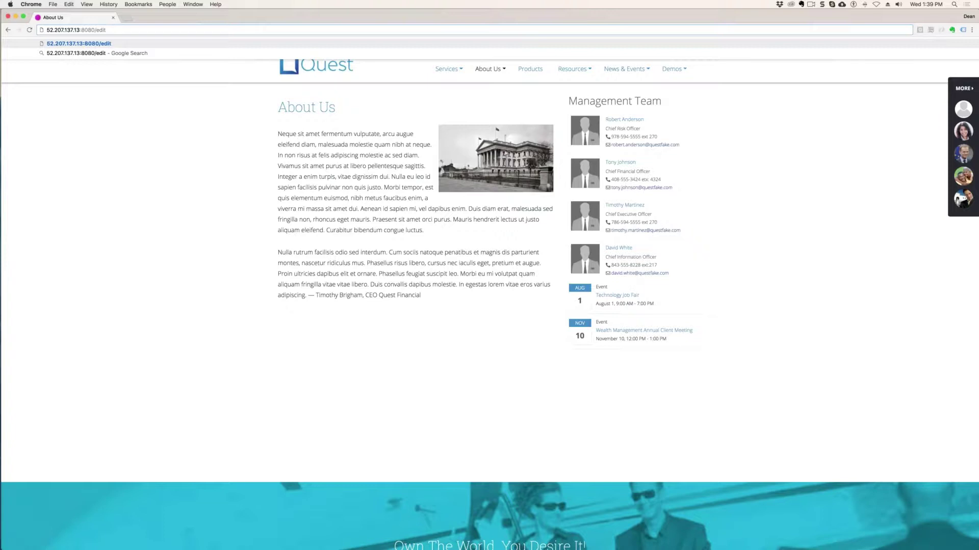
key("Return")
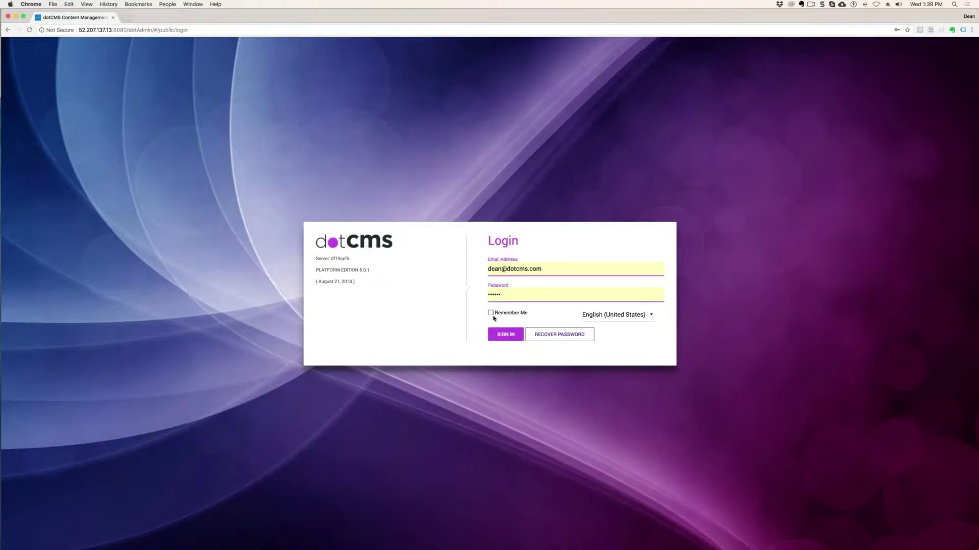
left_click(490, 312)
left_click(505, 334)
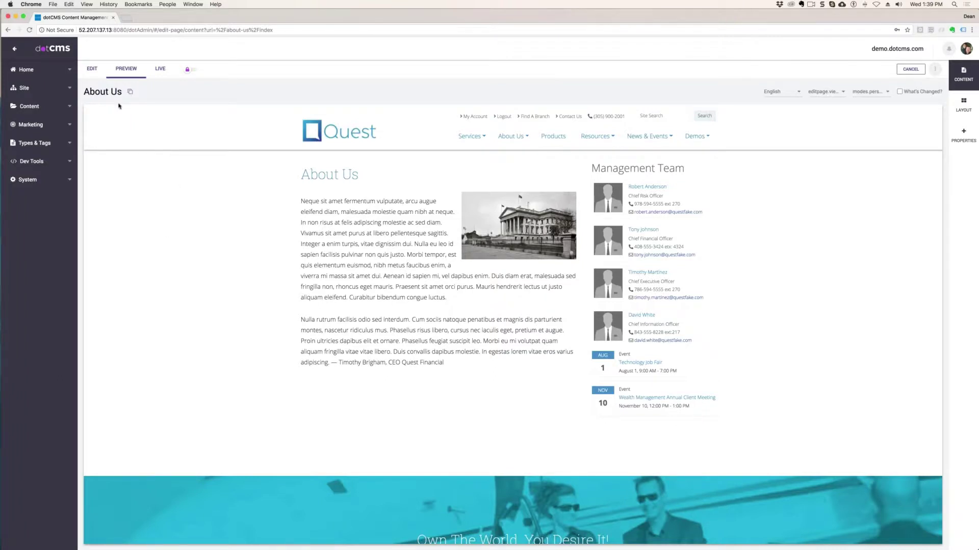
- Leave the About Us page editor and sign out of dotCMS
left_click(92, 70)
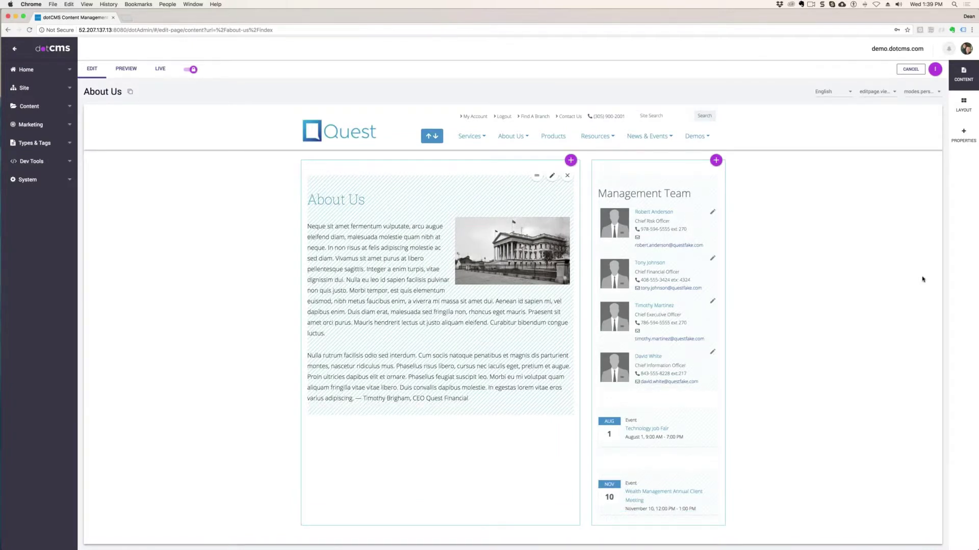
left_click(911, 69)
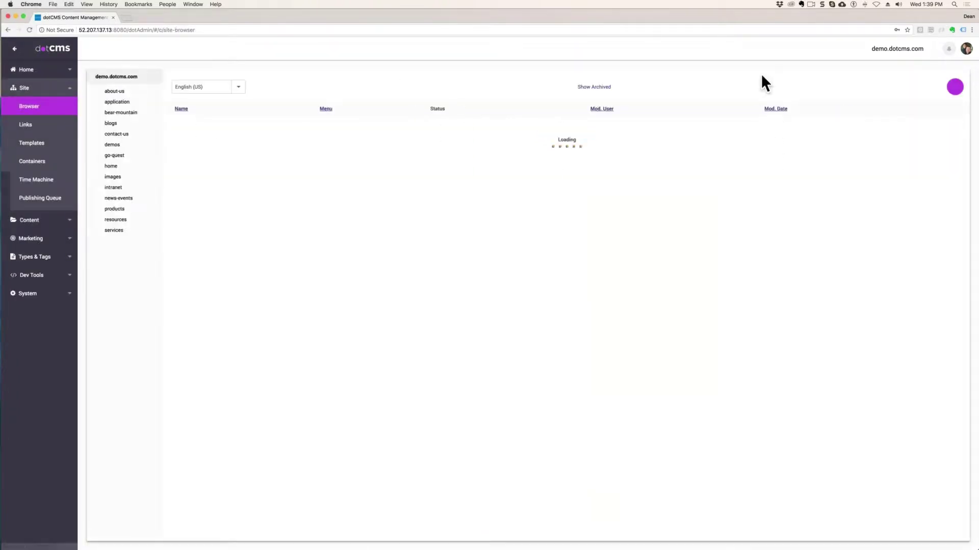
left_click(965, 52)
left_click(897, 97)
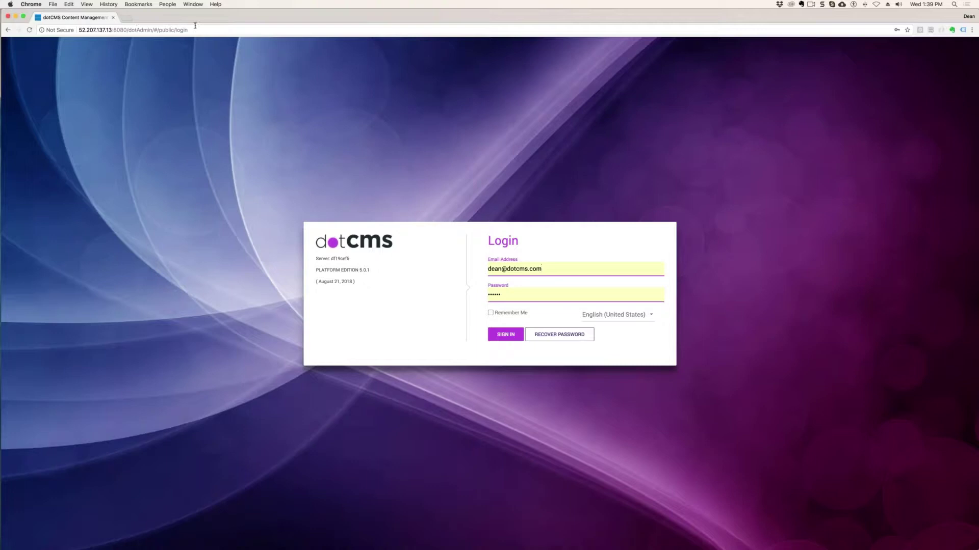
- Change the browser address path to /admin to bring up the login screen
left_click(214, 29)
left_click(237, 29)
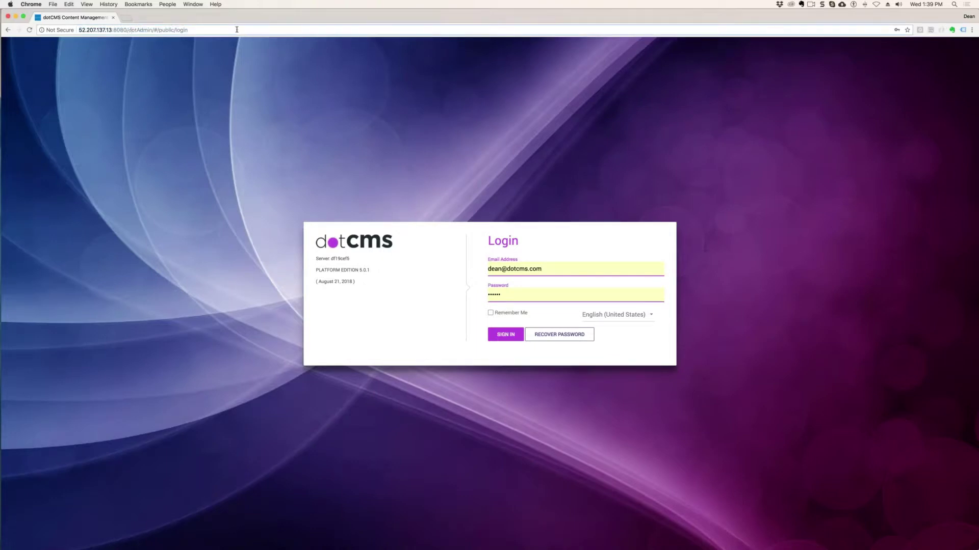
left_click_drag(127, 30, 314, 29)
type("/admin")
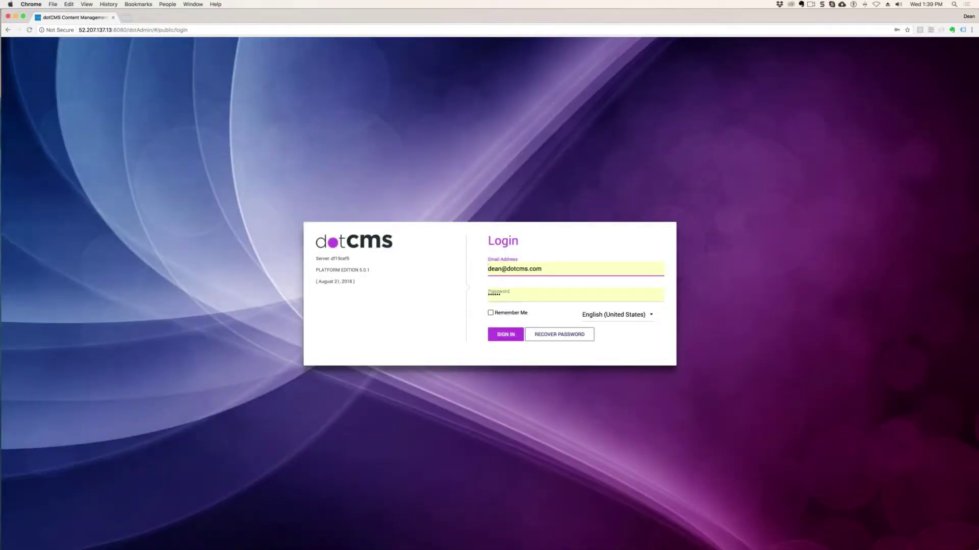
- Sign back in and open Home > Tasks, which reports No Tasks Found
left_click(510, 335)
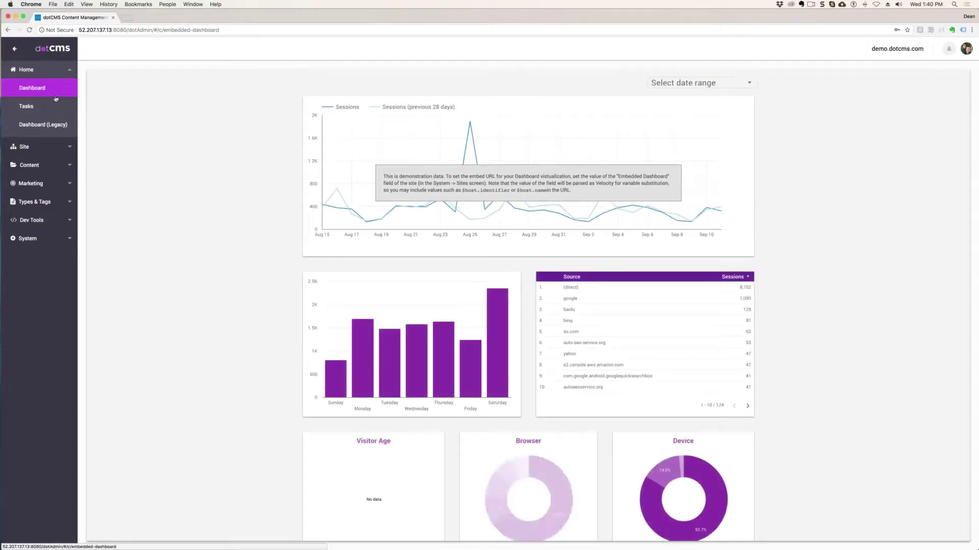
left_click(31, 107)
left_click(124, 93)
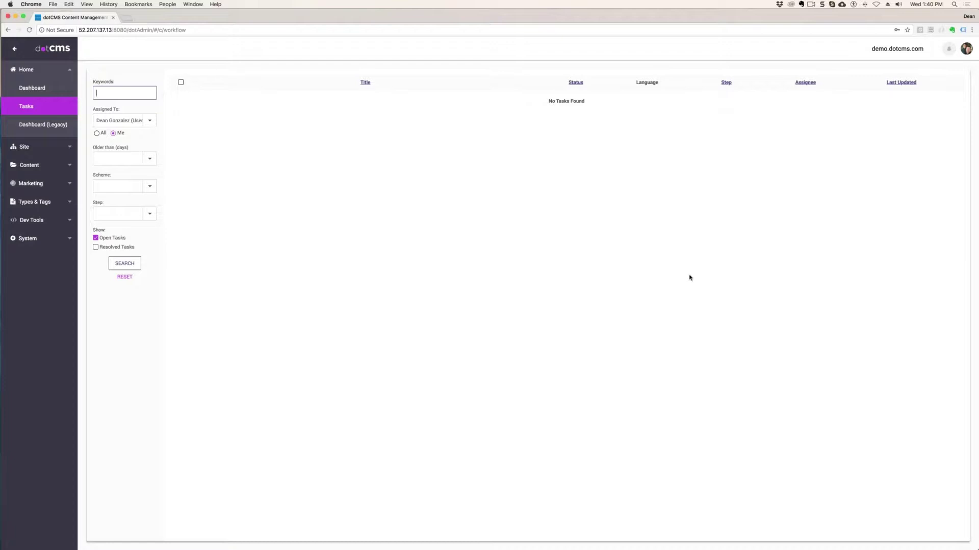
mouse_move(3, 434)
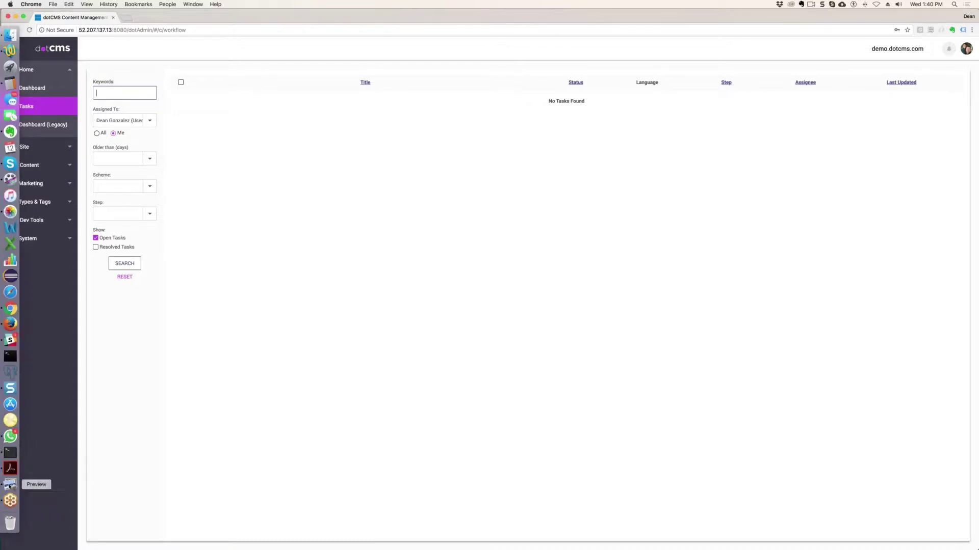
left_click(10, 486)
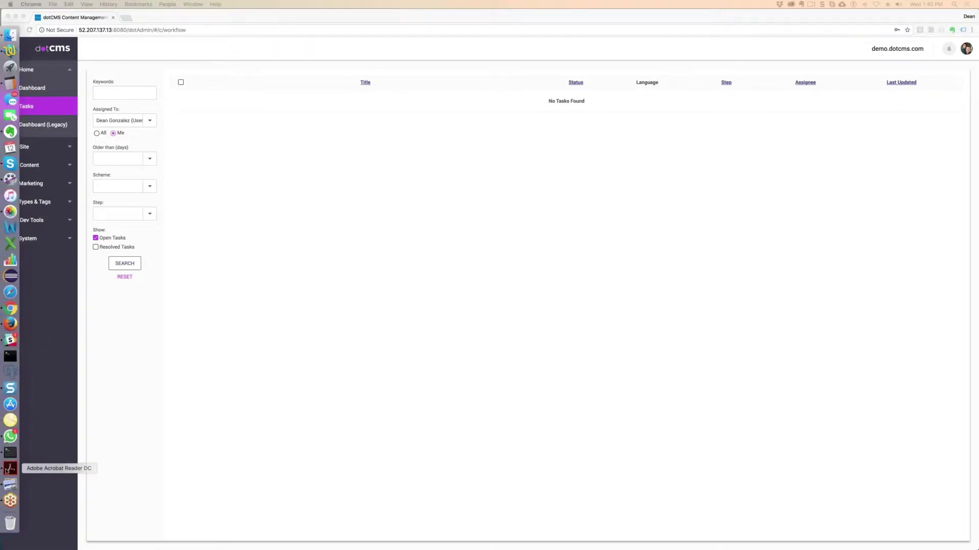
- Highlight agenda item 1b, 'How pages and content are displayed', in the training PDF, then return to Chrome
left_click(10, 468)
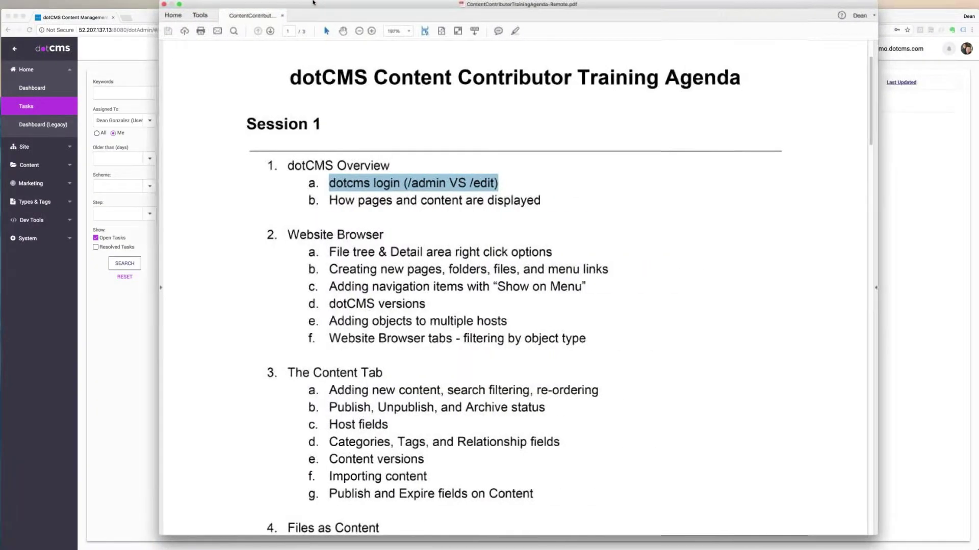
left_click(490, 184)
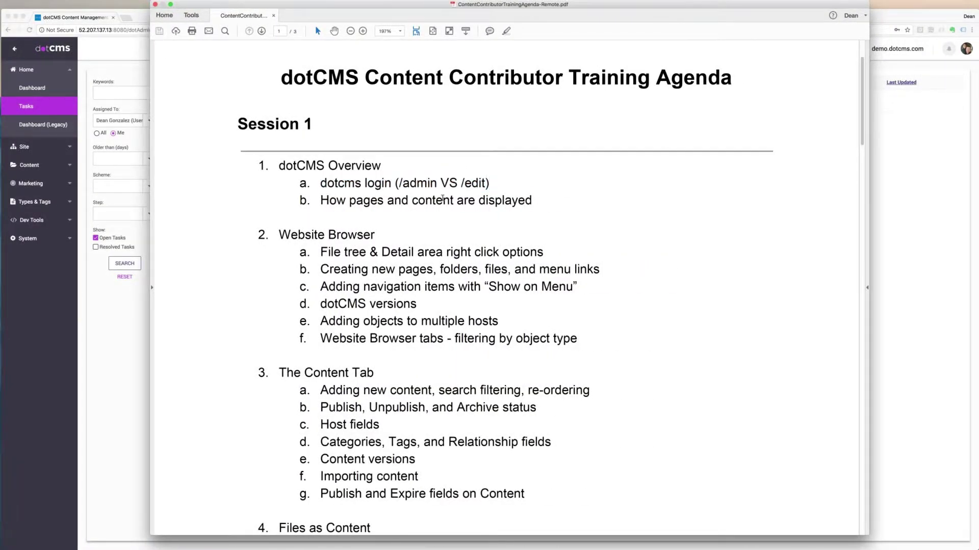
triple_click(443, 199)
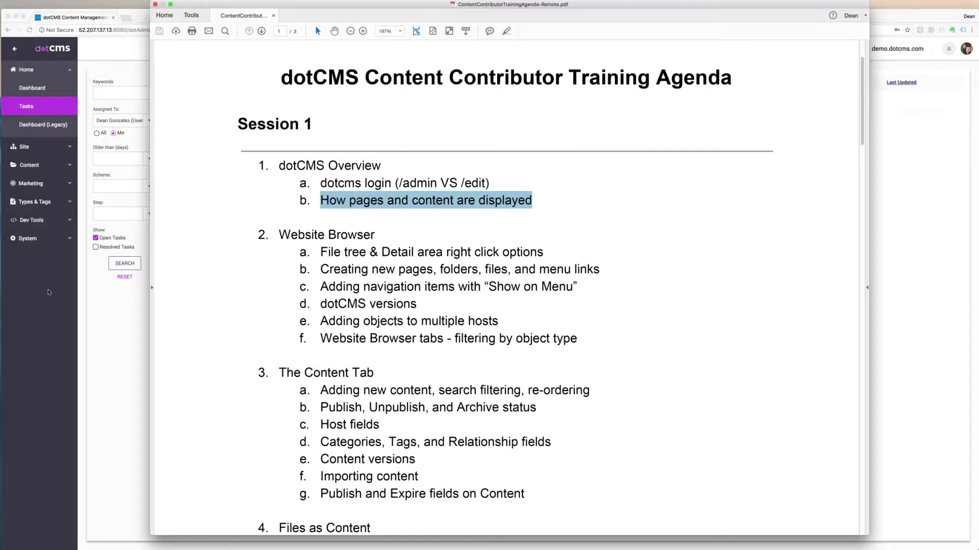
left_click(46, 294)
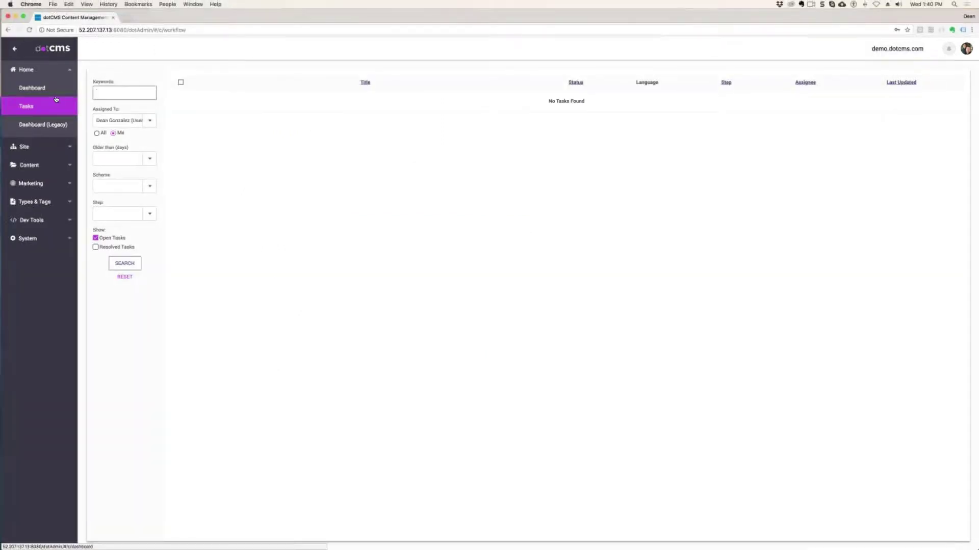
- Open the index page in the about-us folder through Site > Browser
left_click(29, 147)
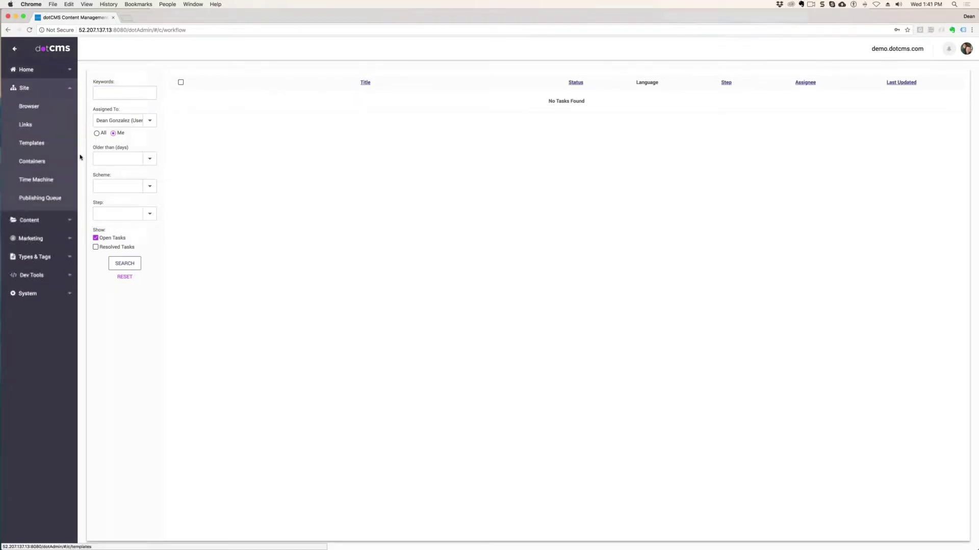
left_click(31, 107)
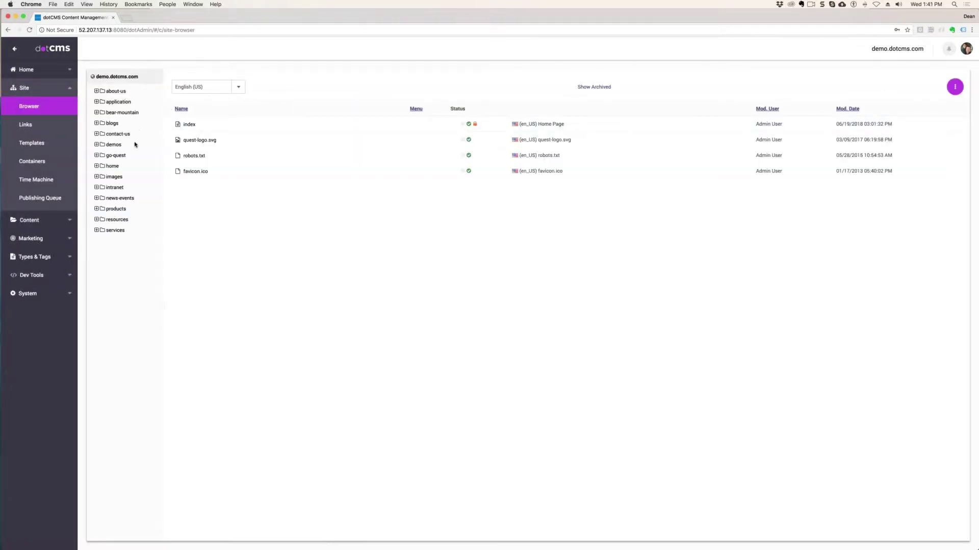
left_click(122, 92)
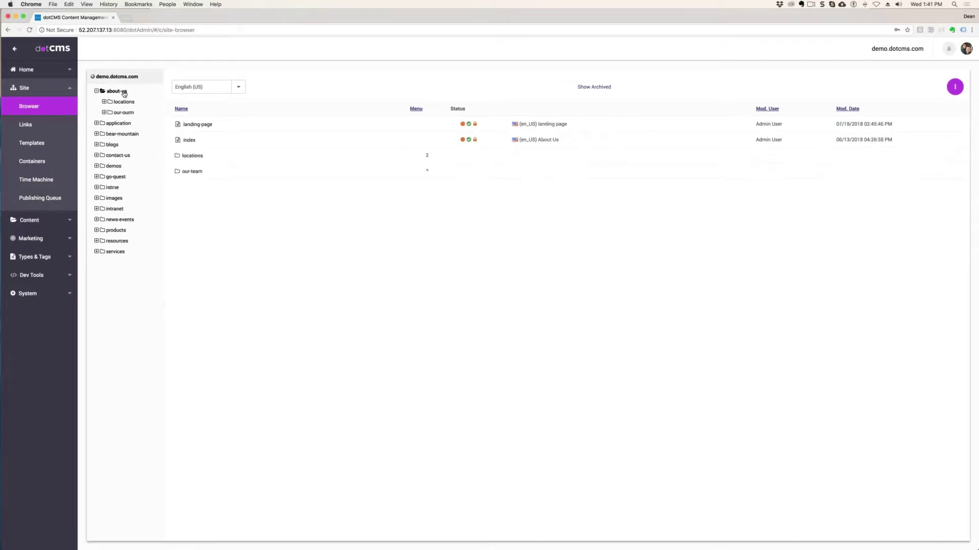
left_click(189, 142)
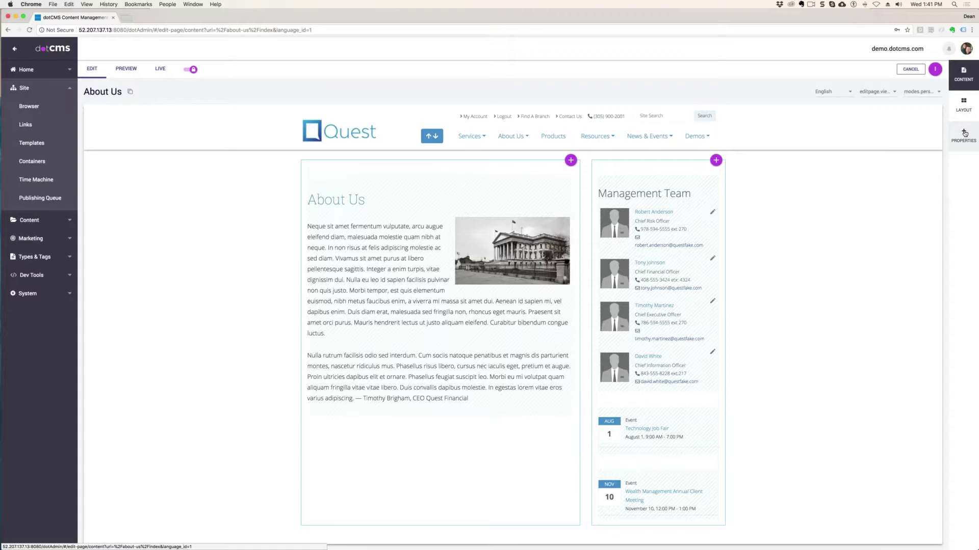
- Open the About Us Page Asset dialog showing title, URL index, about-us folder and Custom Page Layout template
left_click(964, 134)
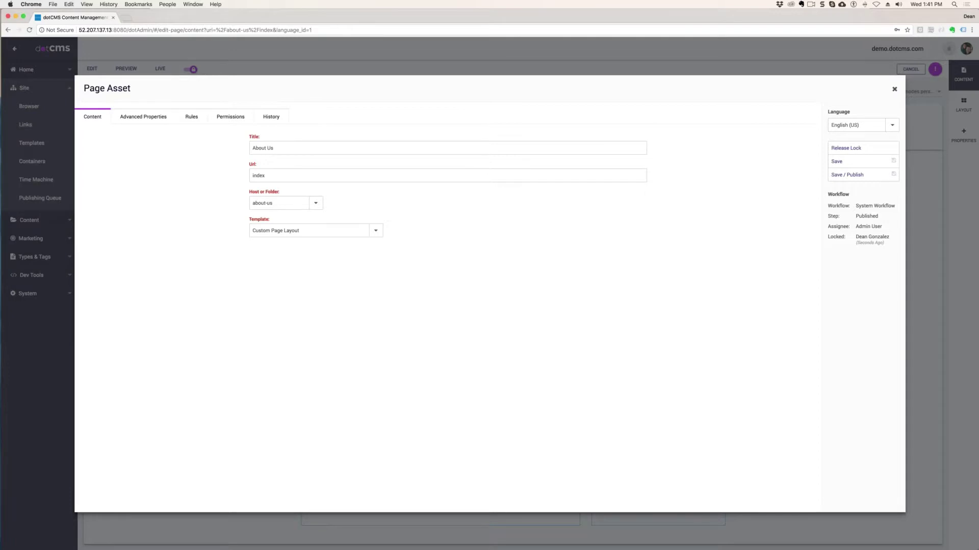
- Point out the About Us title and the Template field in the page properties
left_click(280, 147)
left_click_drag(280, 148, 249, 191)
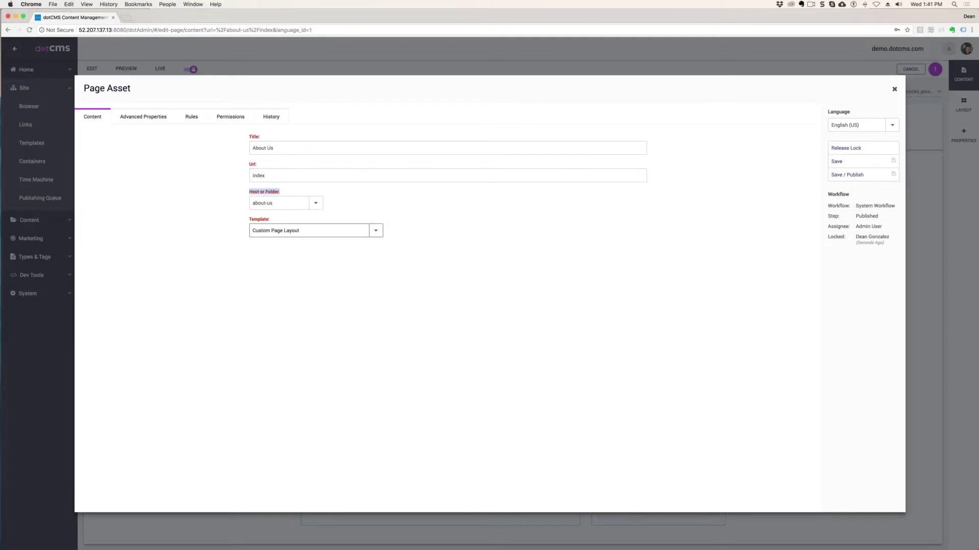
left_click_drag(266, 220, 249, 220)
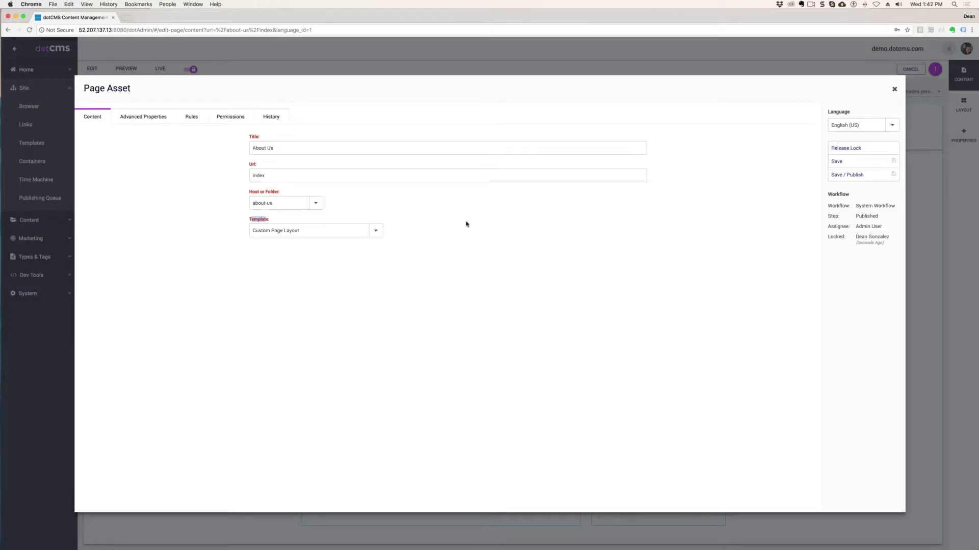
- Review the Advanced Properties SEO description, page metadata and Redirect Url, then show the empty Rules list
left_click(142, 117)
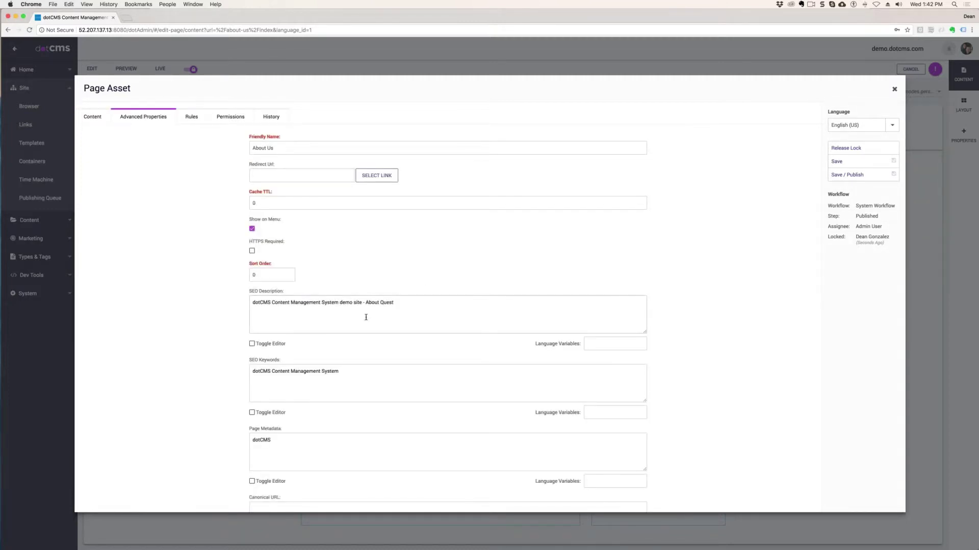
left_click(395, 313)
key("super+a")
scroll(431, 378, "down", 1)
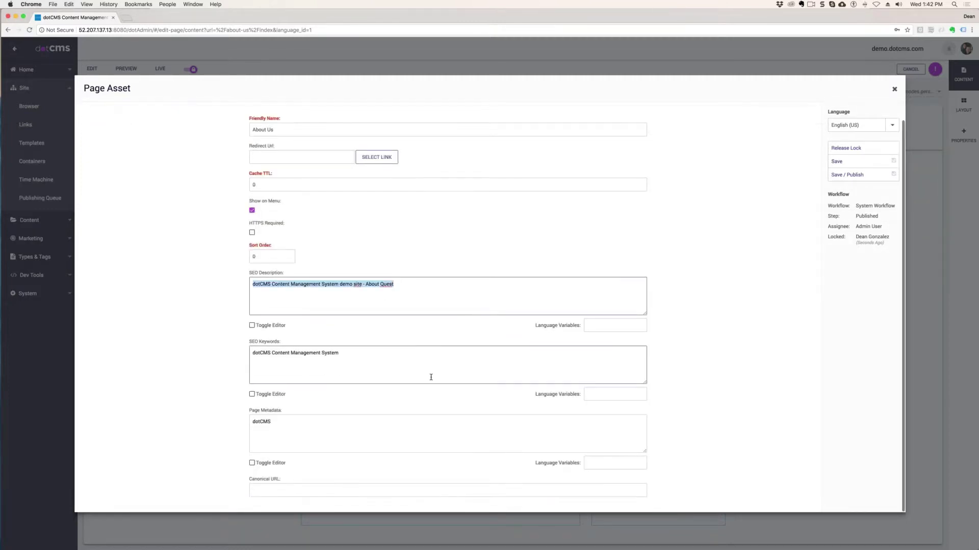
left_click_drag(283, 426, 249, 431)
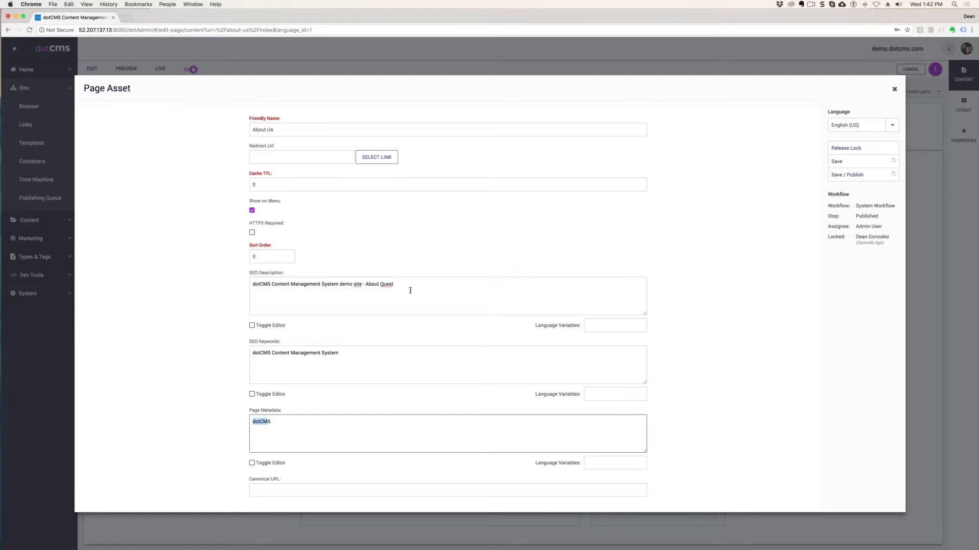
left_click_drag(406, 284, 239, 276)
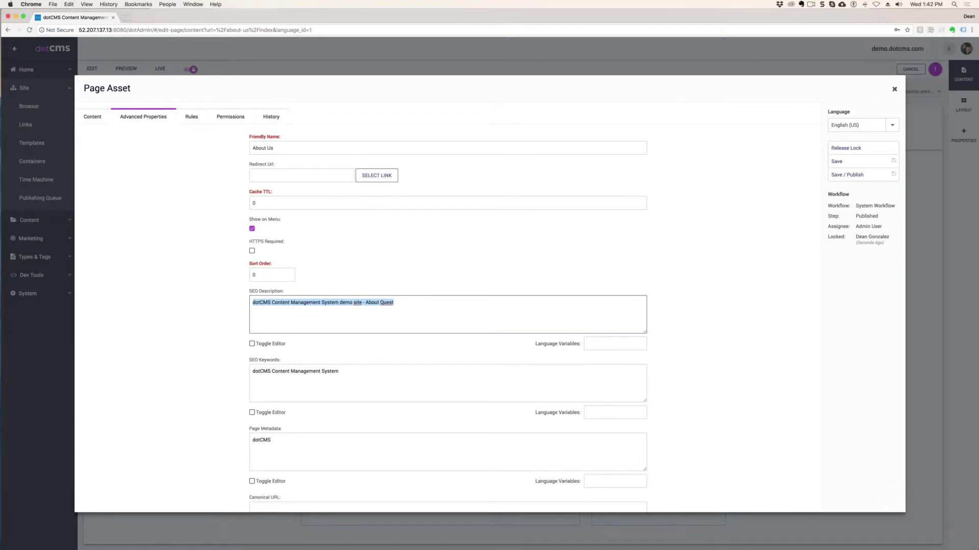
left_click_drag(276, 164, 249, 164)
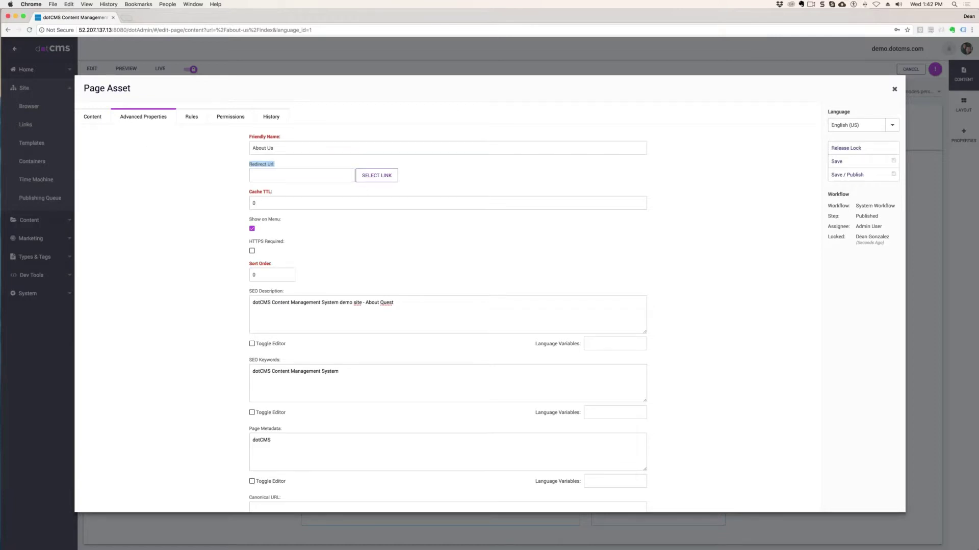
left_click(215, 177)
left_click(203, 120)
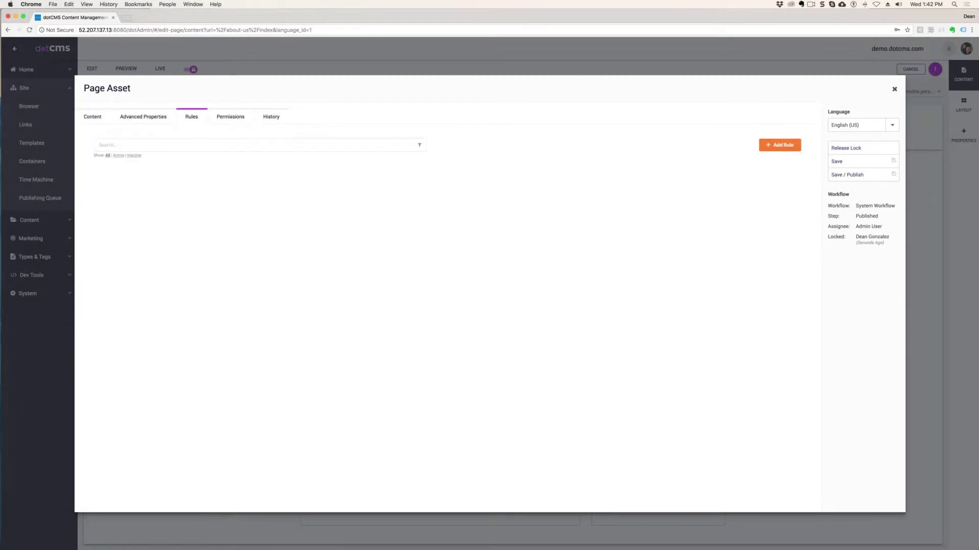
- Check permissions inherited from /about-us/, review the seven-version history, and open the page's JSON output
left_click(231, 117)
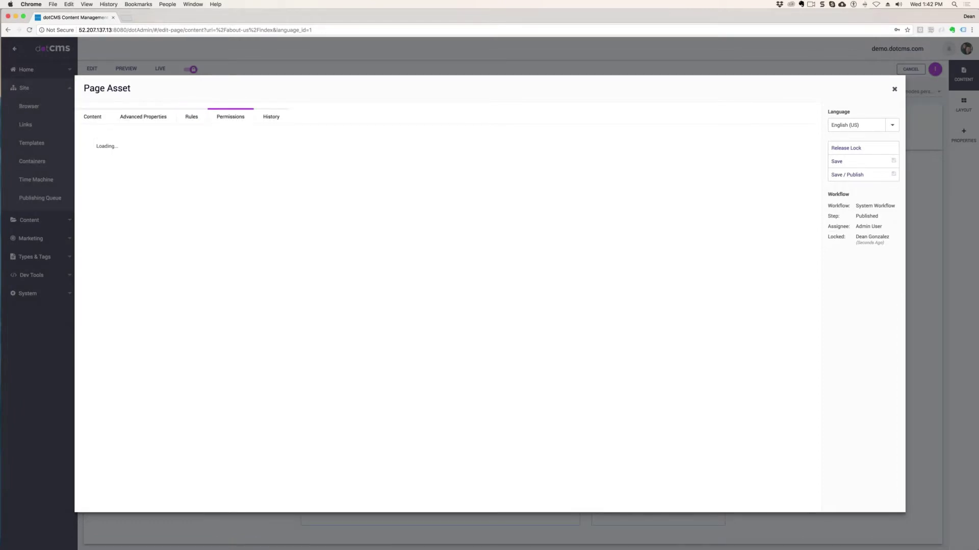
left_click(273, 118)
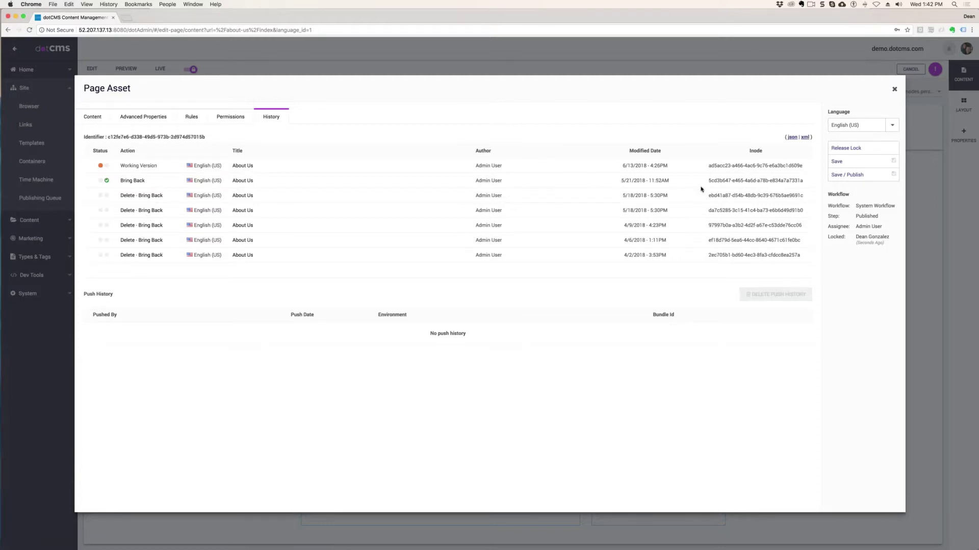
triple_click(660, 196)
triple_click(520, 197)
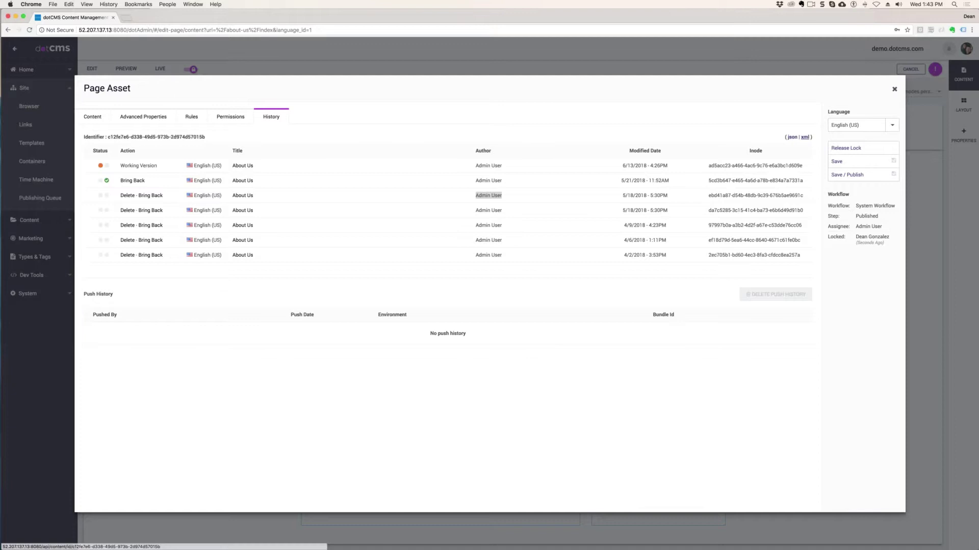
left_click(792, 137)
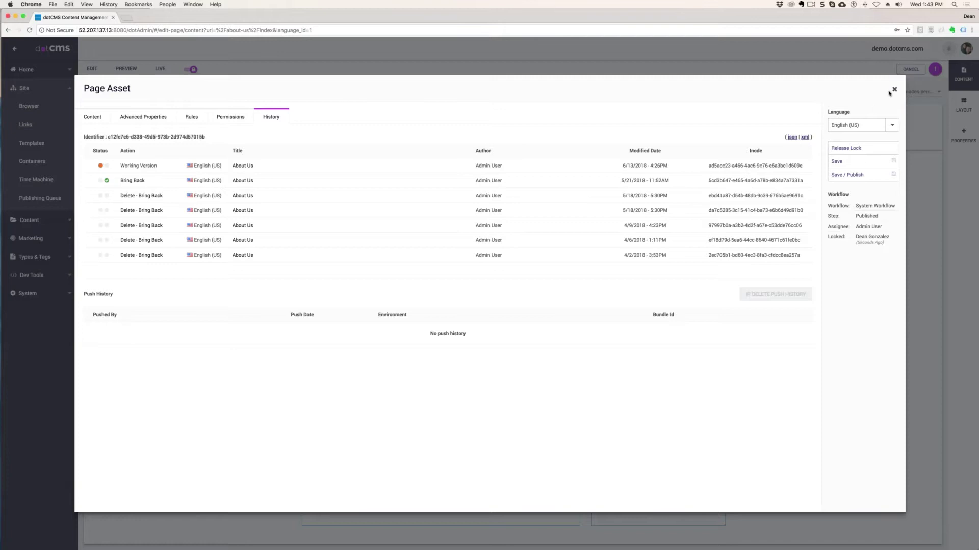
- Browse the Template dropdown on the main properties fields, then close the properties dialog
left_click(95, 120)
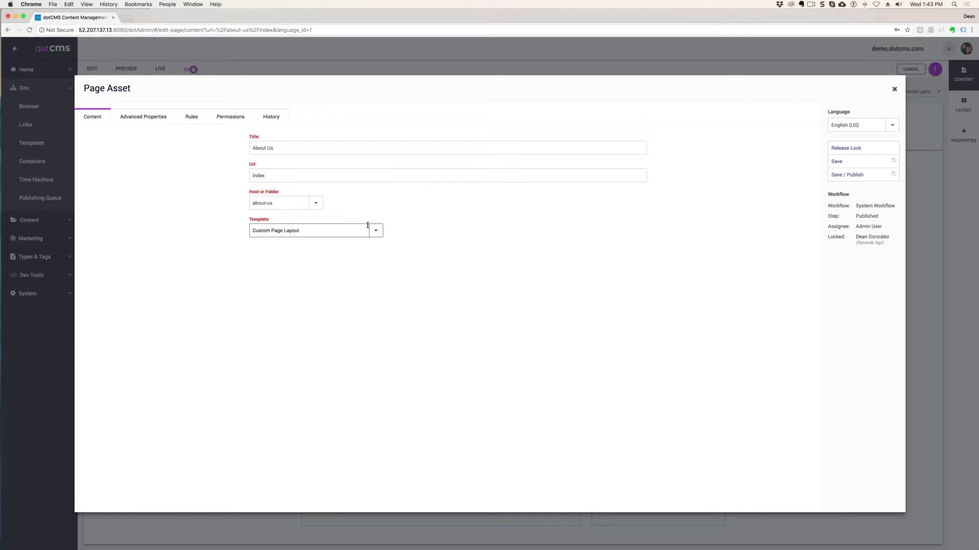
left_click(376, 230)
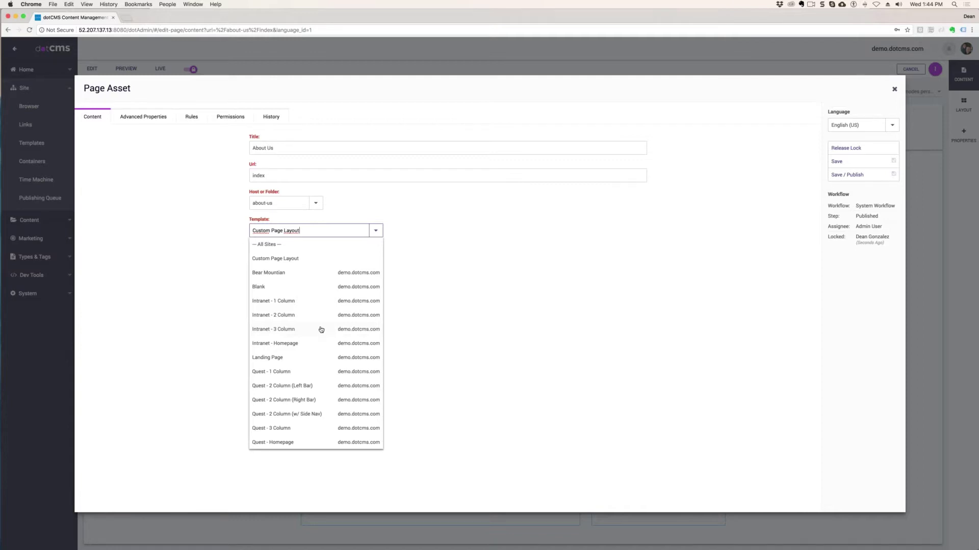
left_click(581, 295)
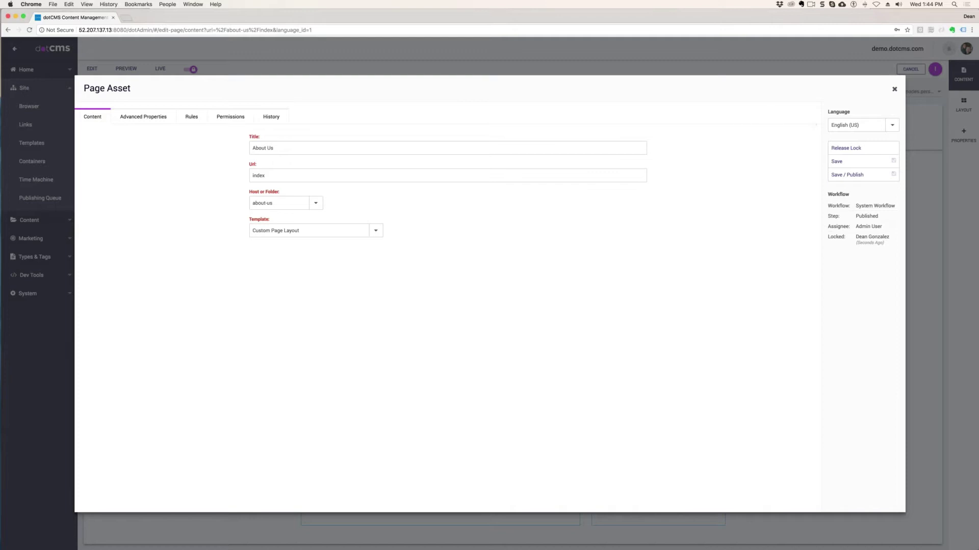
left_click(895, 90)
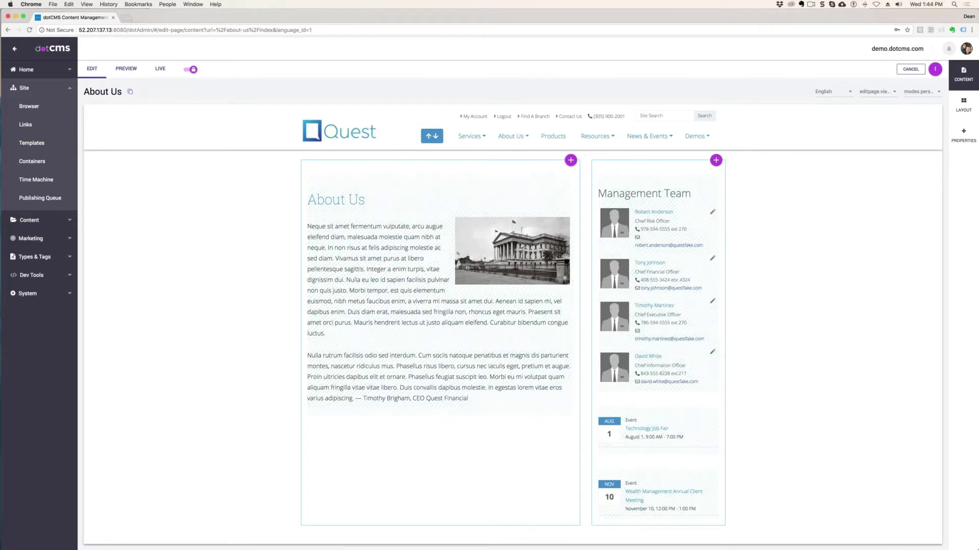
- Reopen the About Us properties and view the available page templates again
left_click(964, 133)
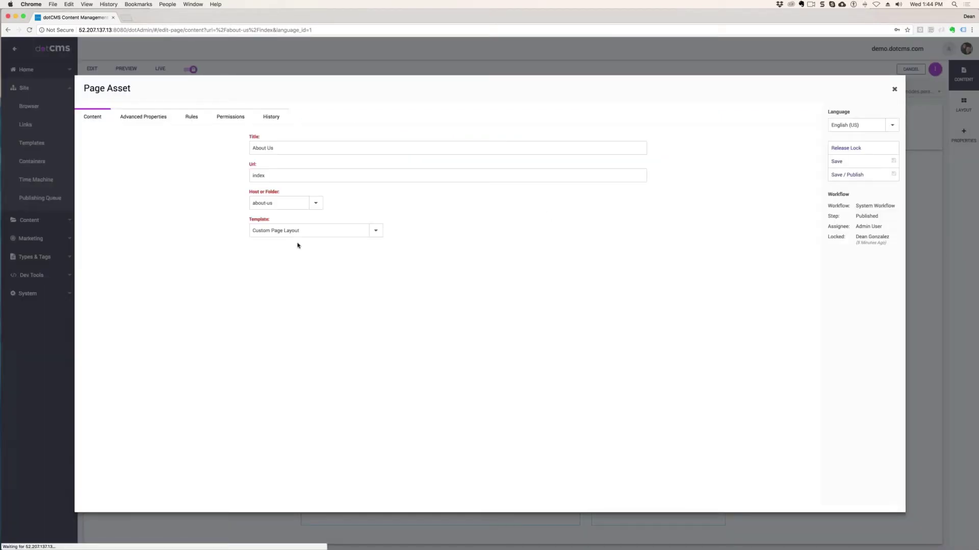
left_click(300, 231)
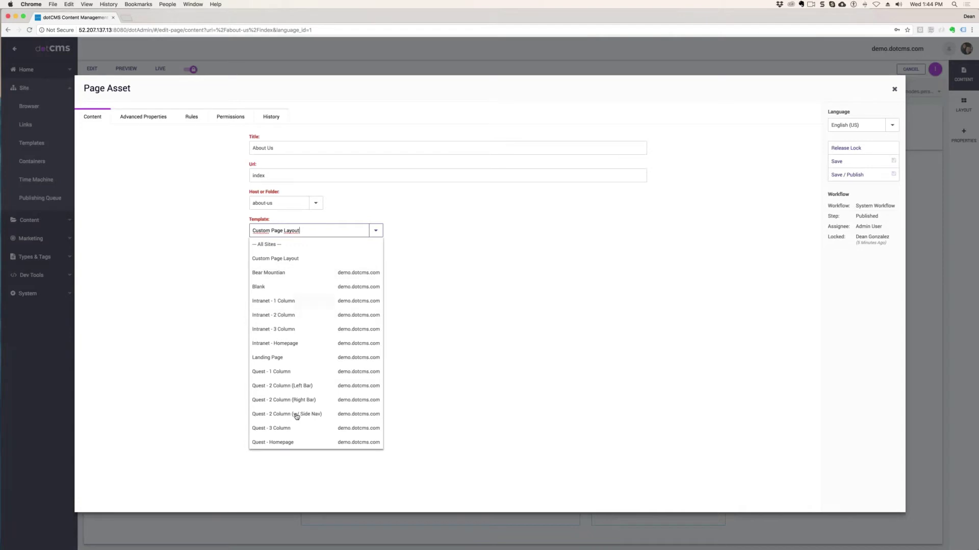
left_click(570, 321)
- Close the Page Asset dialog and look over the intro text and Management Team column
key("Escape")
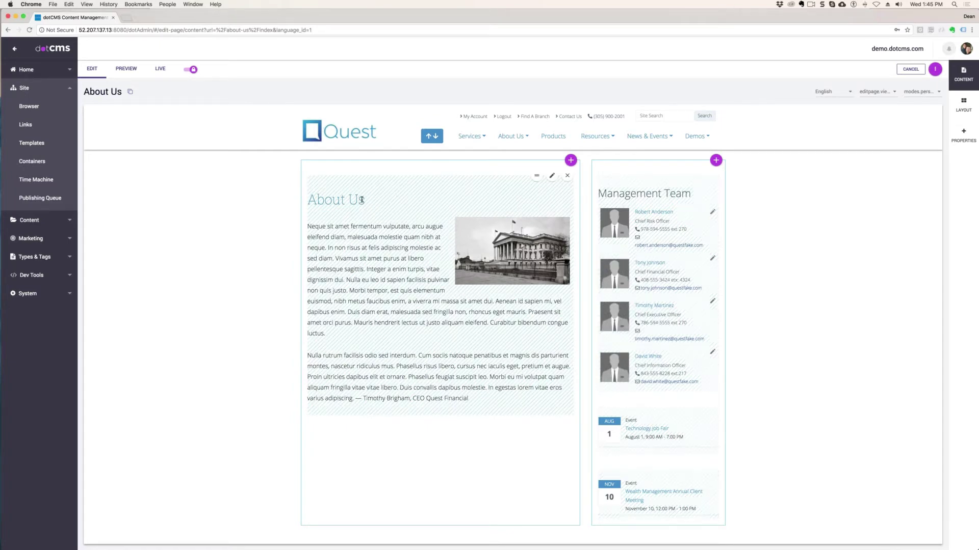
left_click_drag(361, 200, 307, 200)
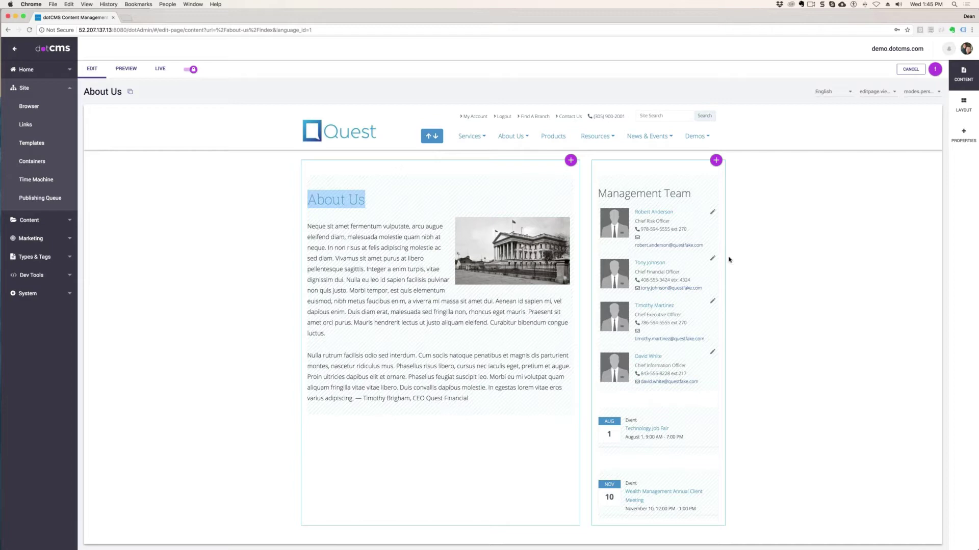
scroll(728, 260, "down", 6)
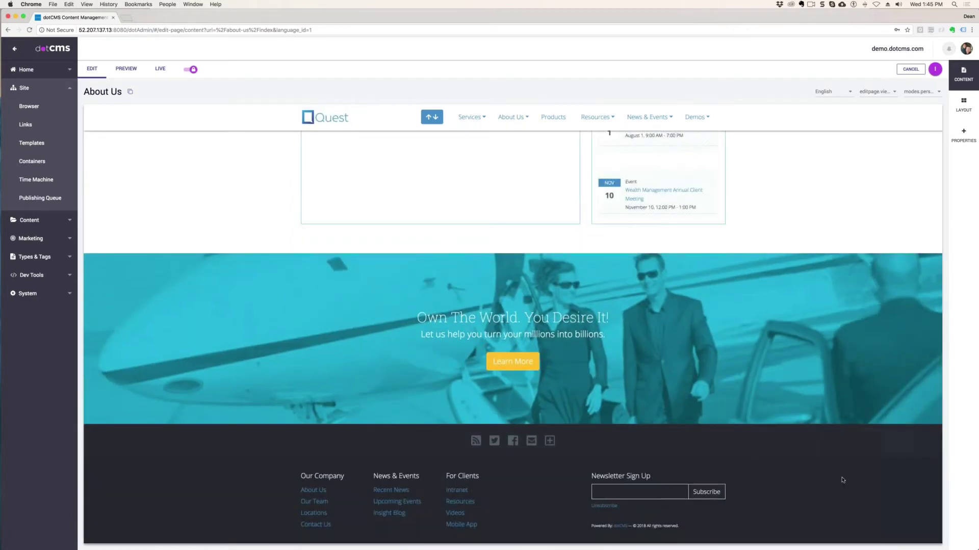
scroll(836, 472, "up", 3)
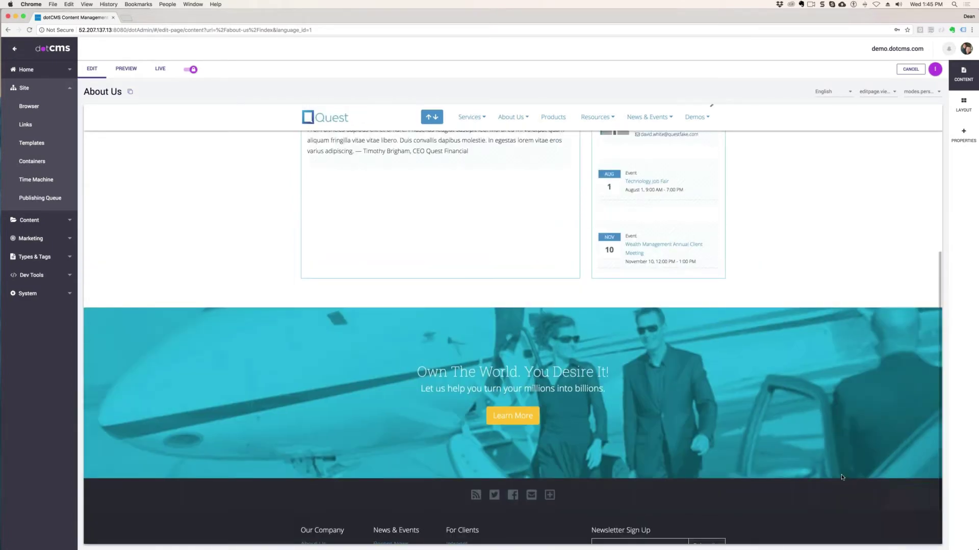
scroll(816, 452, "down", 3)
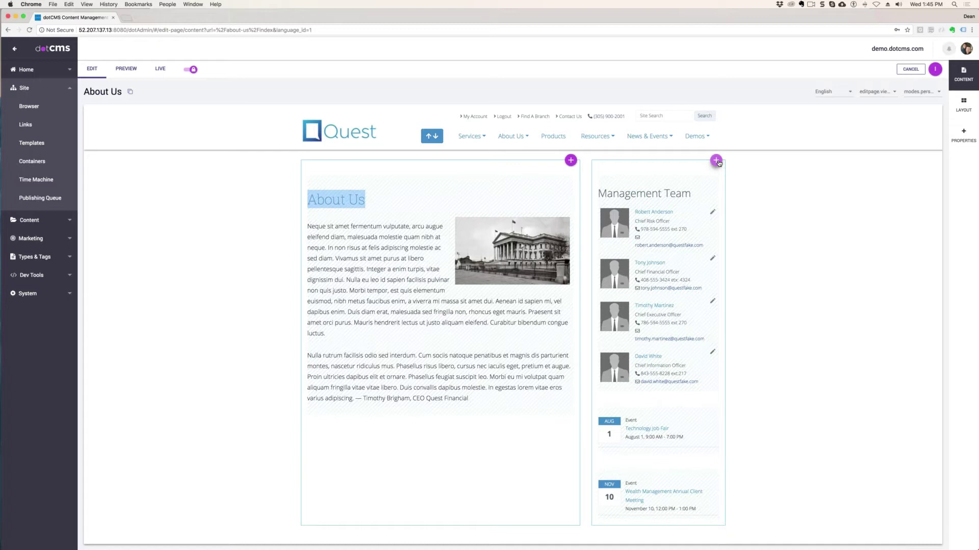
- Filter content by Blog and add 'Bullish On America? Get On Board With Southwest Air' to the main container
left_click(716, 161)
left_click(570, 161)
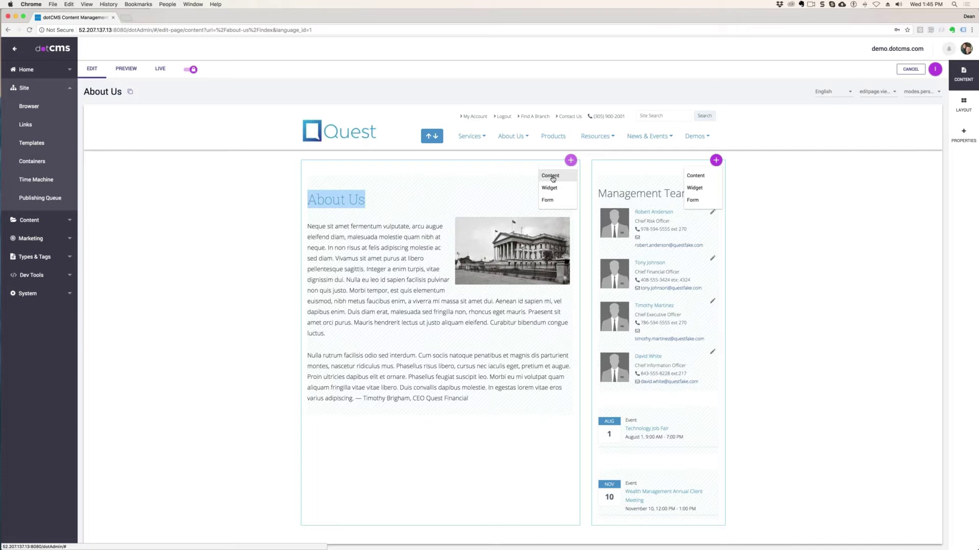
left_click(553, 178)
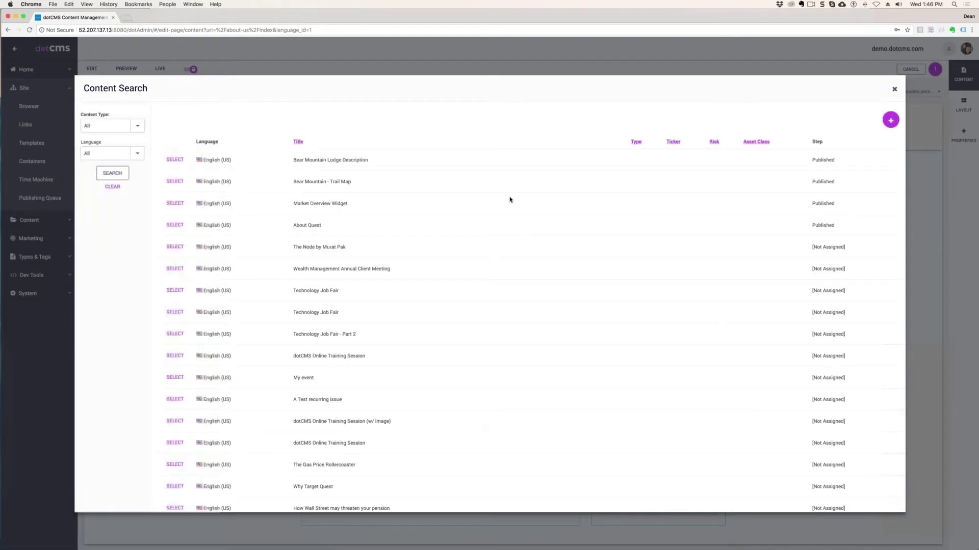
left_click(136, 126)
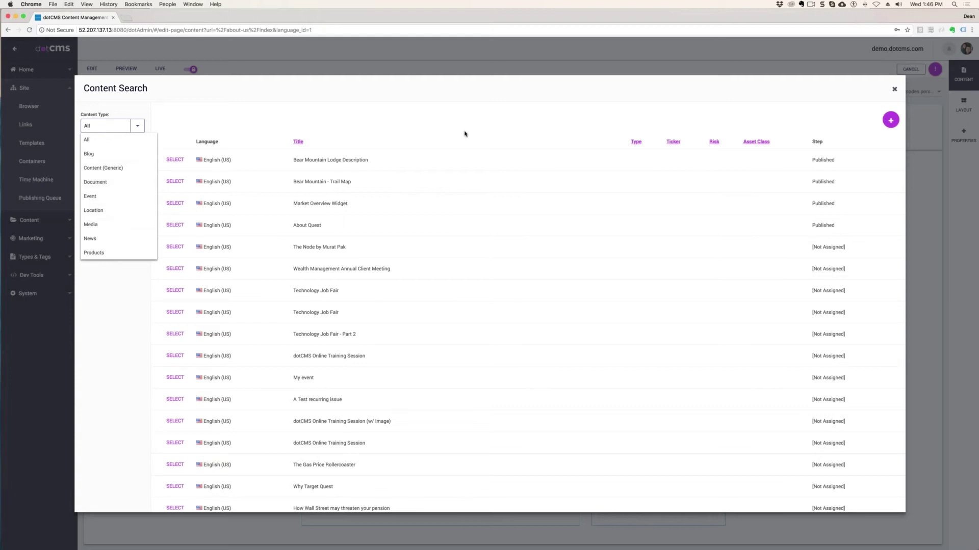
left_click(88, 154)
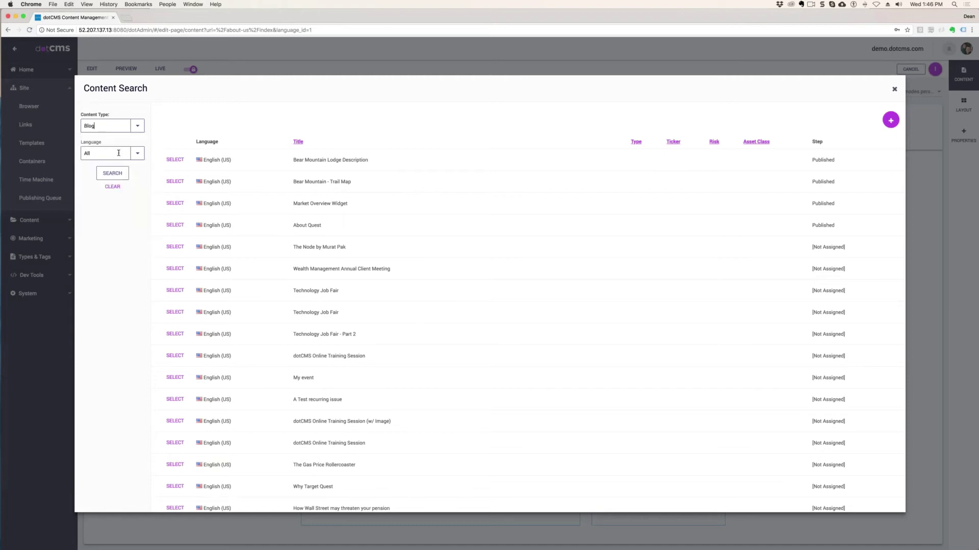
left_click(175, 160)
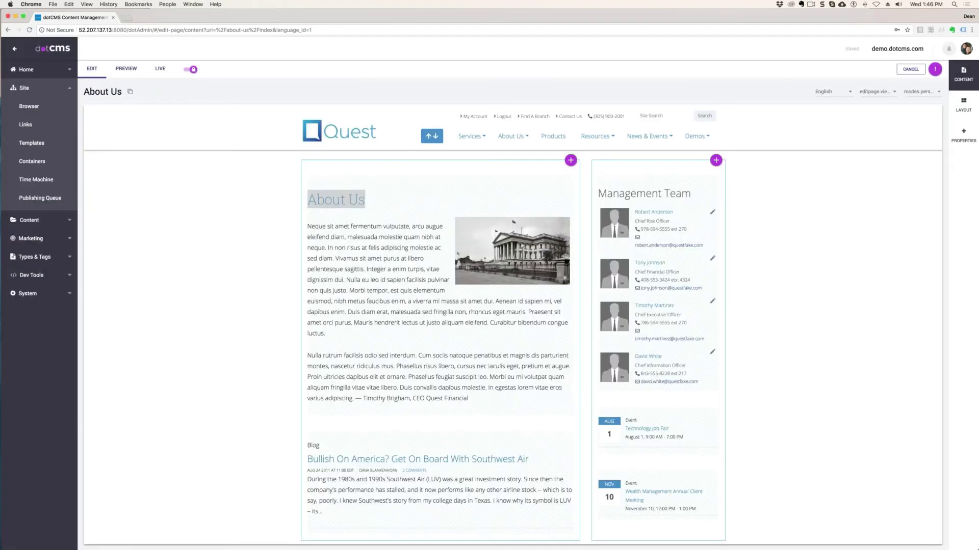
- Drag the Bullish On America blog post above the About Us text in the main container
scroll(500, 336, "down", 5)
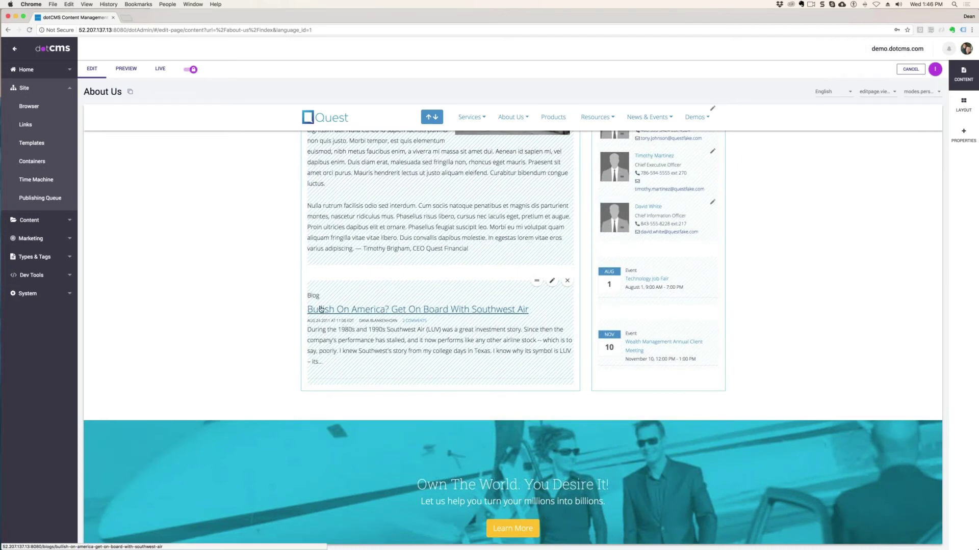
left_click_drag(325, 299, 376, 382)
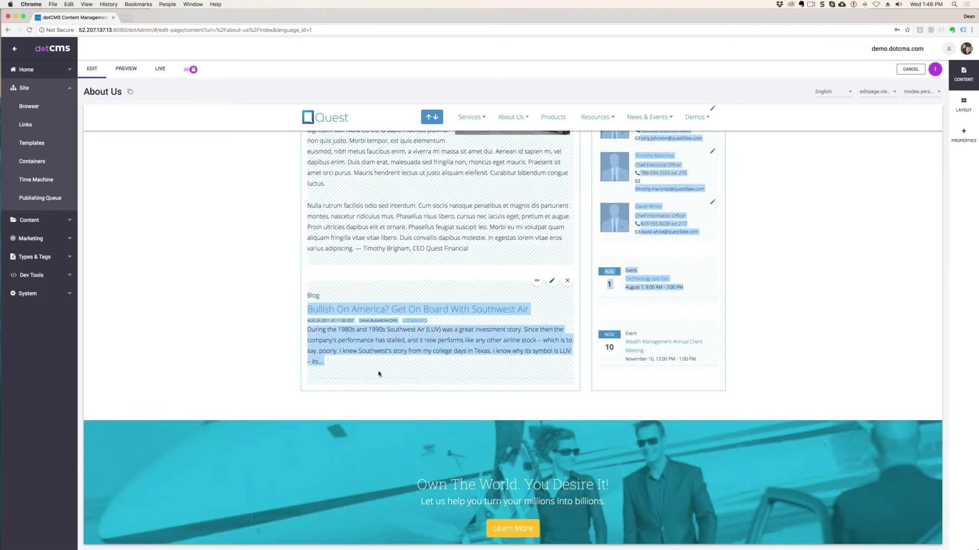
left_click(561, 348)
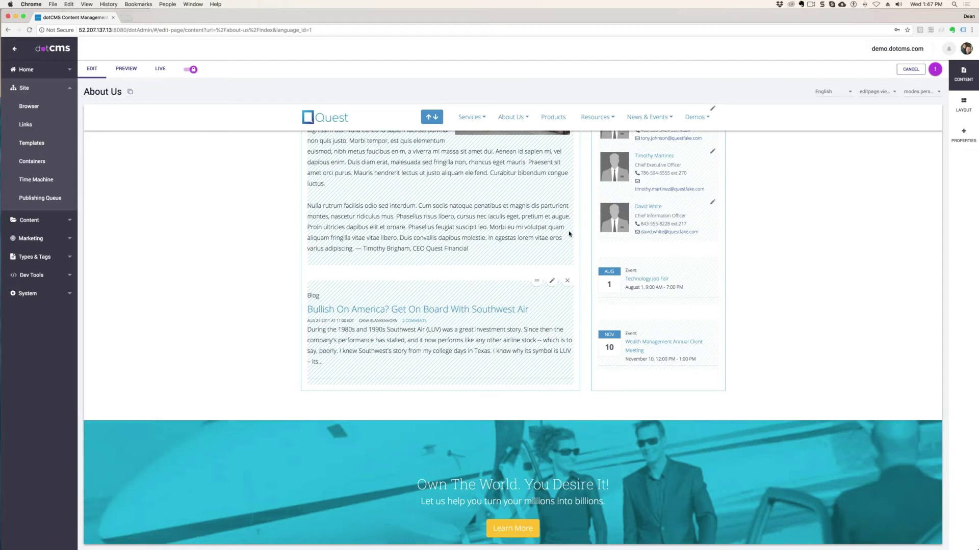
scroll(569, 234, "up", 4)
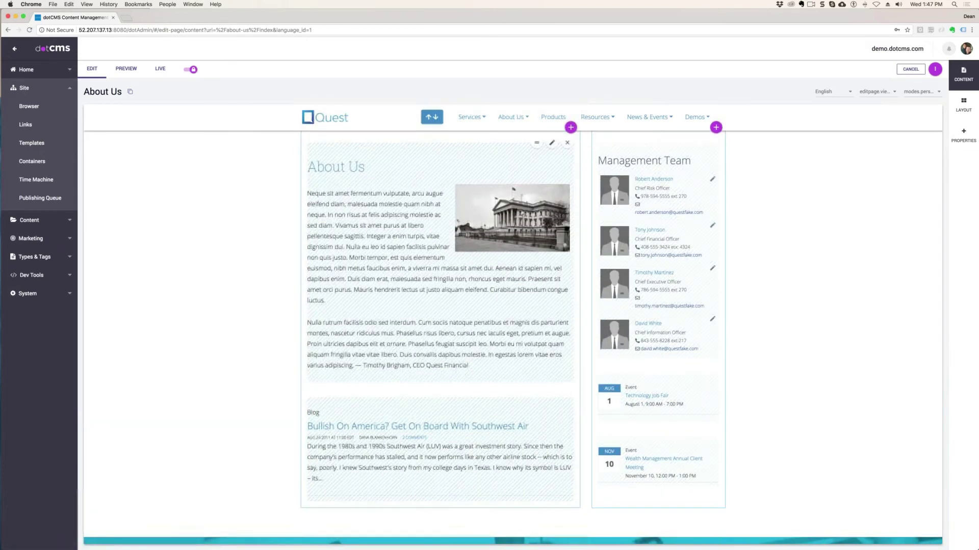
scroll(570, 233, "up", 1)
left_click_drag(536, 168, 561, 271)
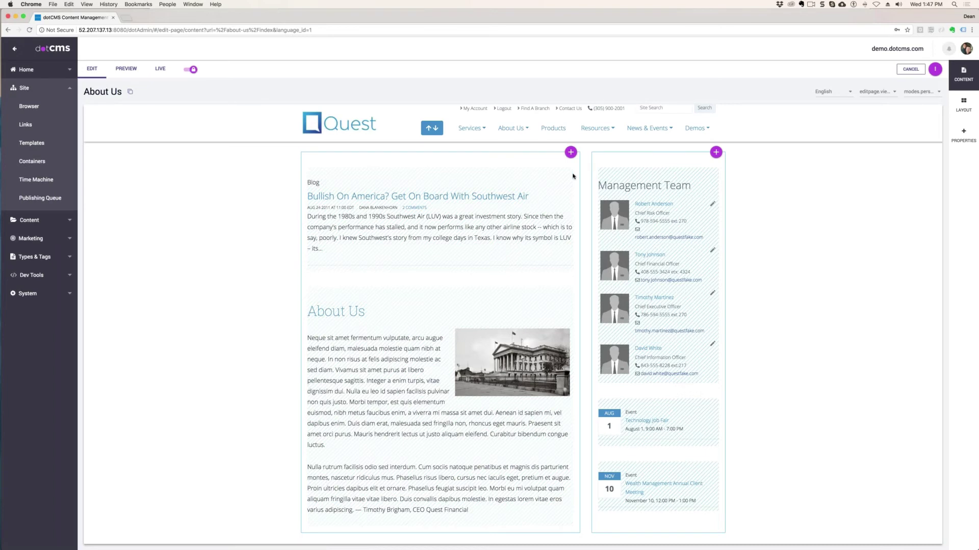
- Remove the Bullish On America post, then search existing content for the main container filtered to Blog
mouse_move(567, 168)
left_click(568, 170)
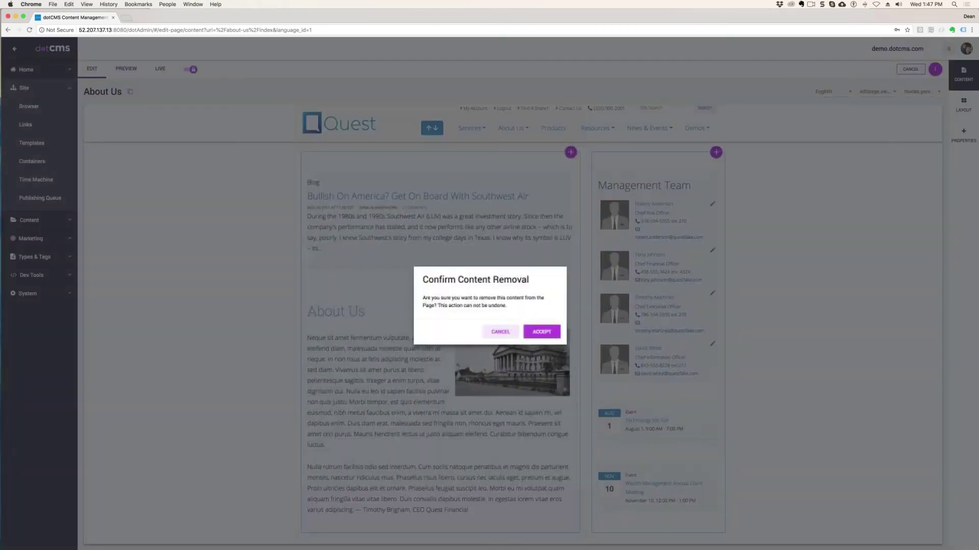
left_click(539, 334)
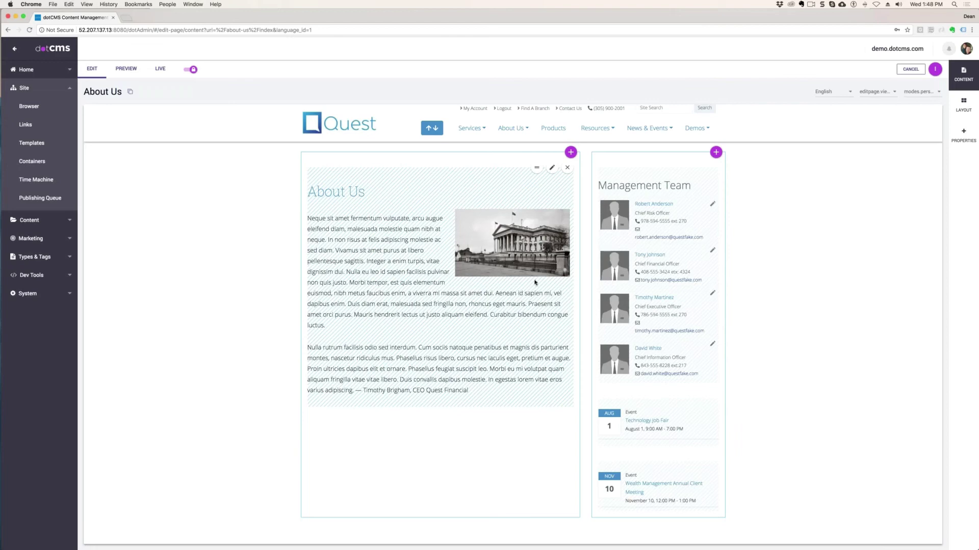
left_click(570, 152)
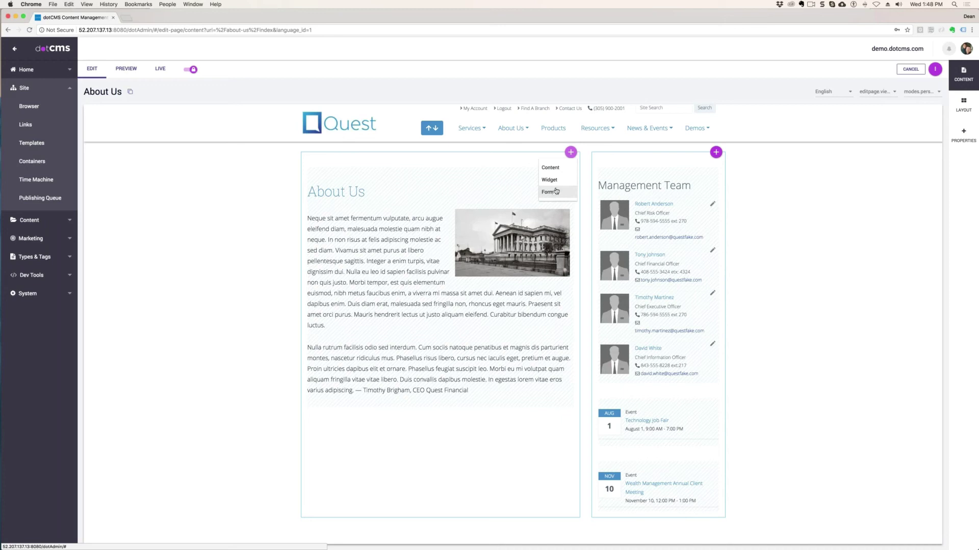
left_click(551, 169)
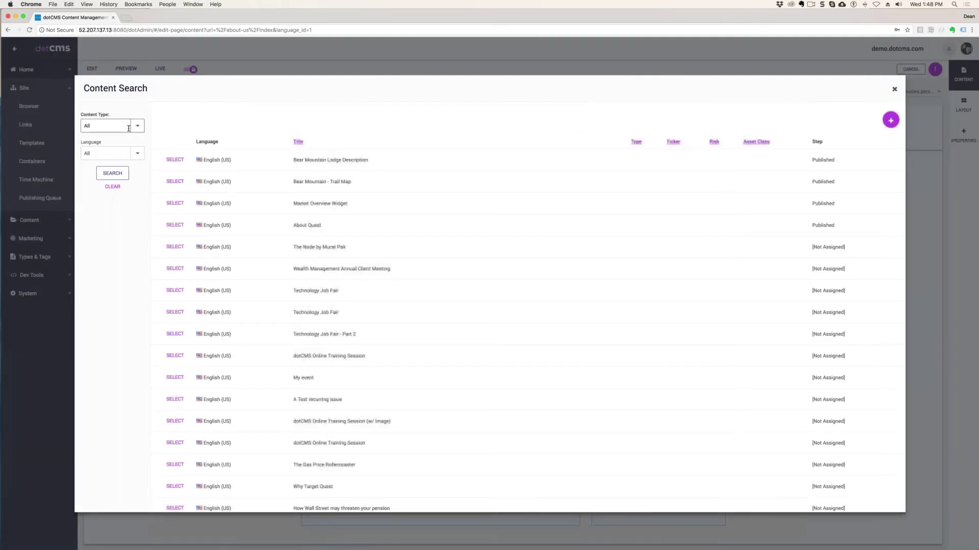
left_click(133, 126)
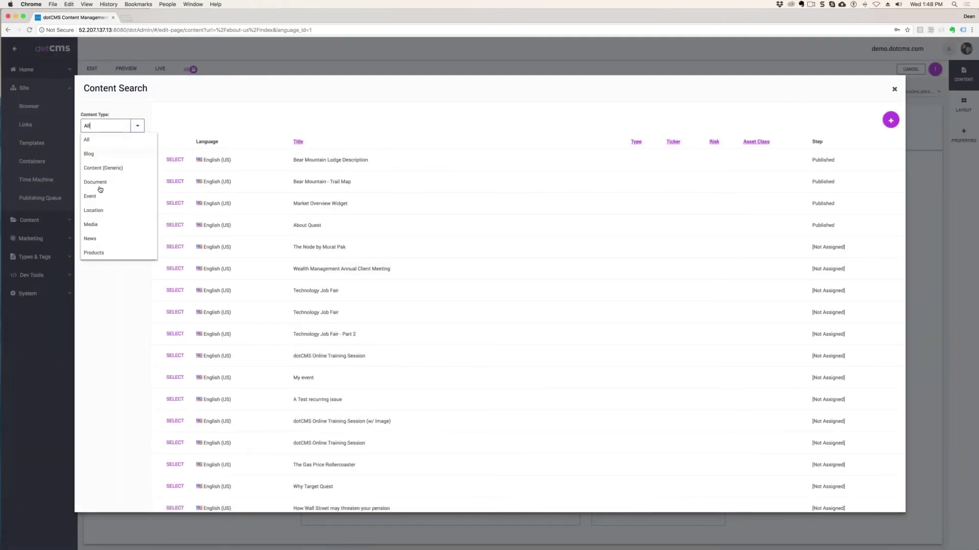
left_click(88, 155)
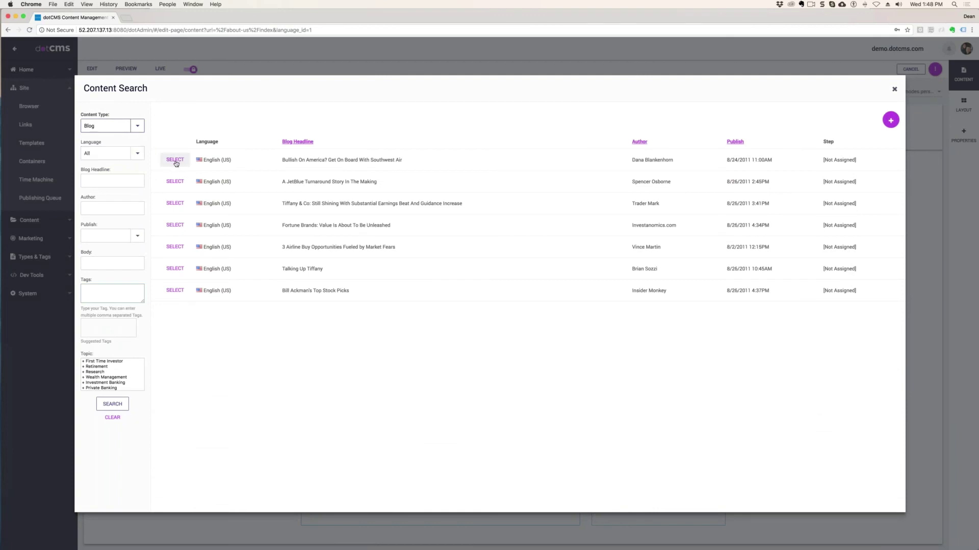
left_click(174, 160)
- Select the Bullish On America blog post and drag it above the About Us contentlet
left_click(175, 160)
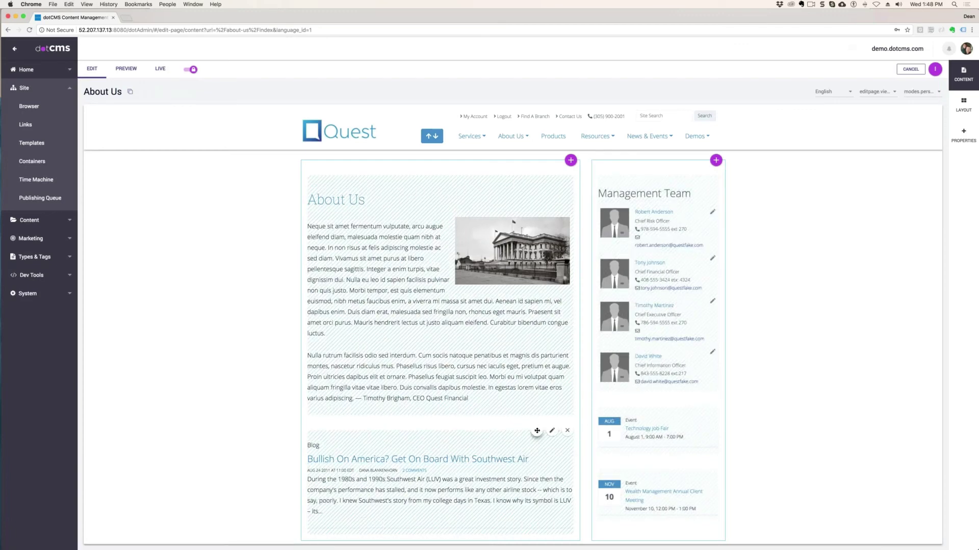
left_click_drag(536, 430, 541, 173)
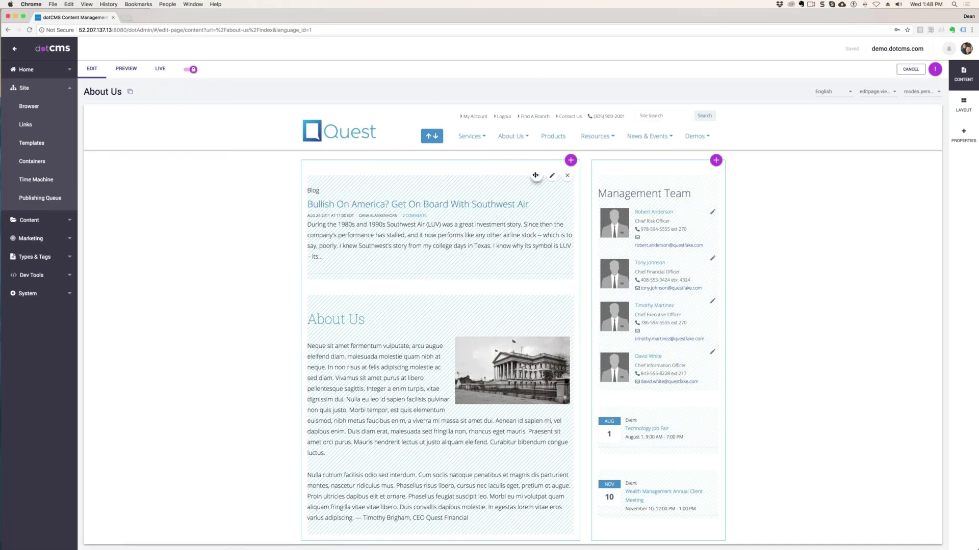
left_click_drag(537, 175, 724, 188)
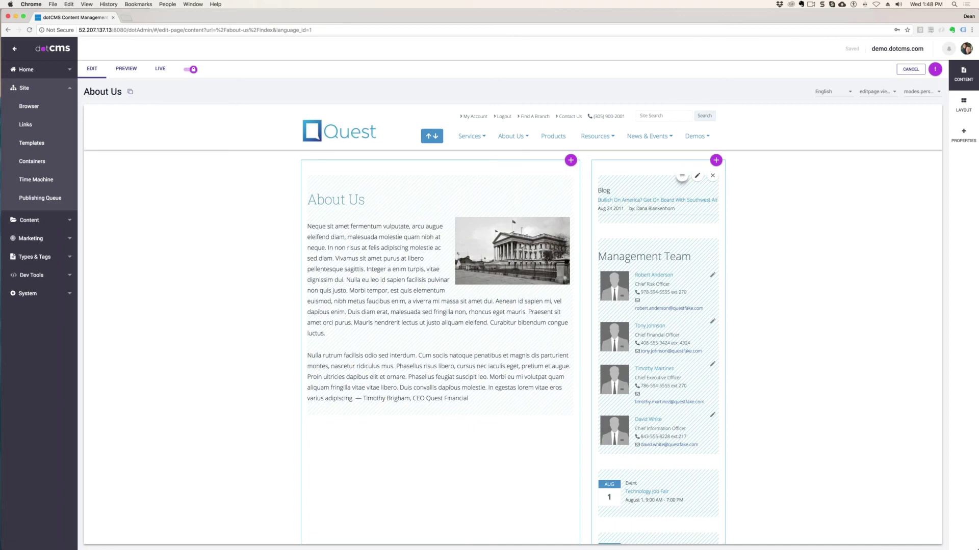
left_click_drag(683, 176, 474, 171)
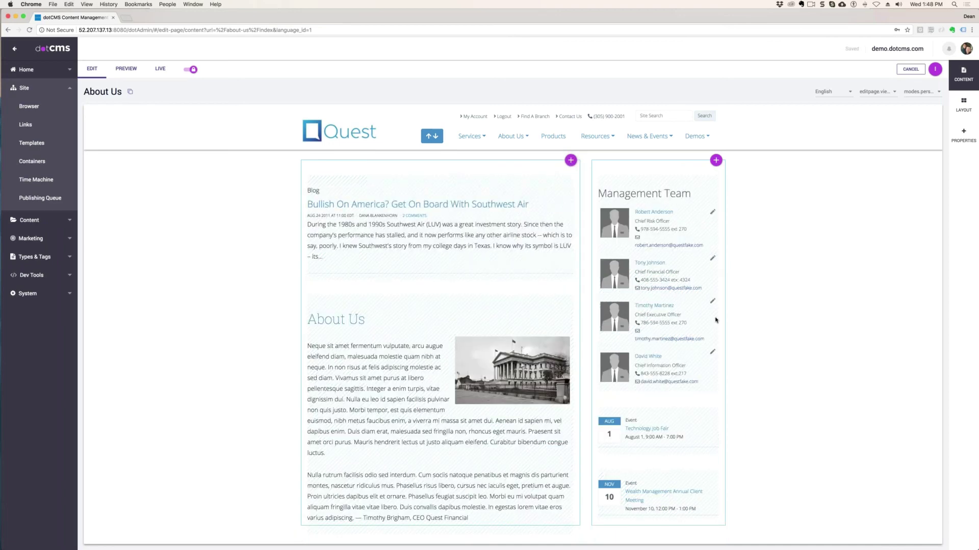
left_click_drag(534, 176, 658, 214)
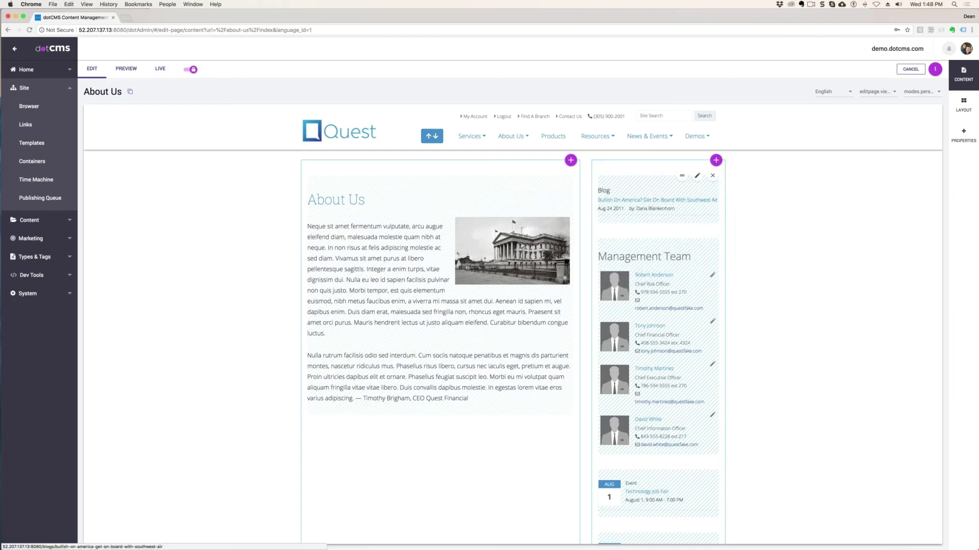
mouse_move(682, 176)
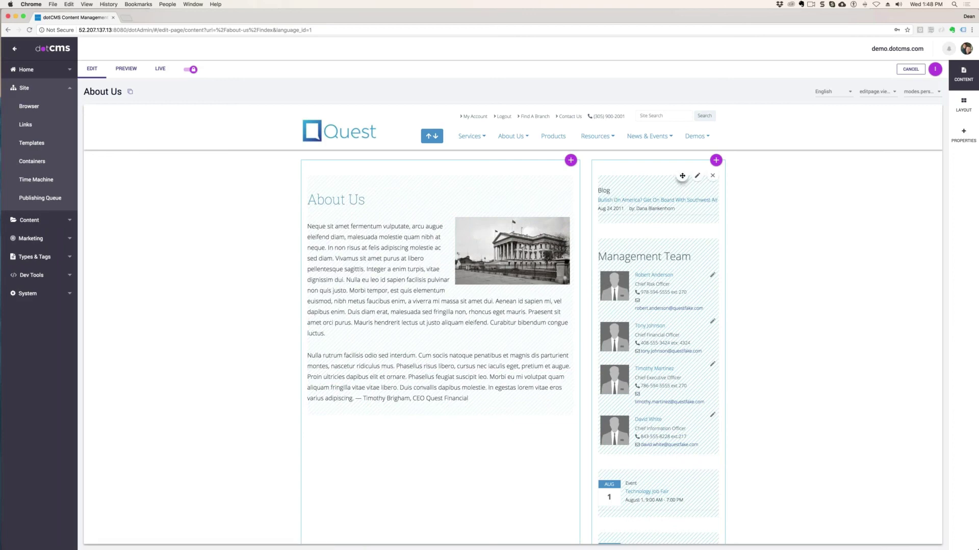
left_click_drag(682, 176, 412, 184)
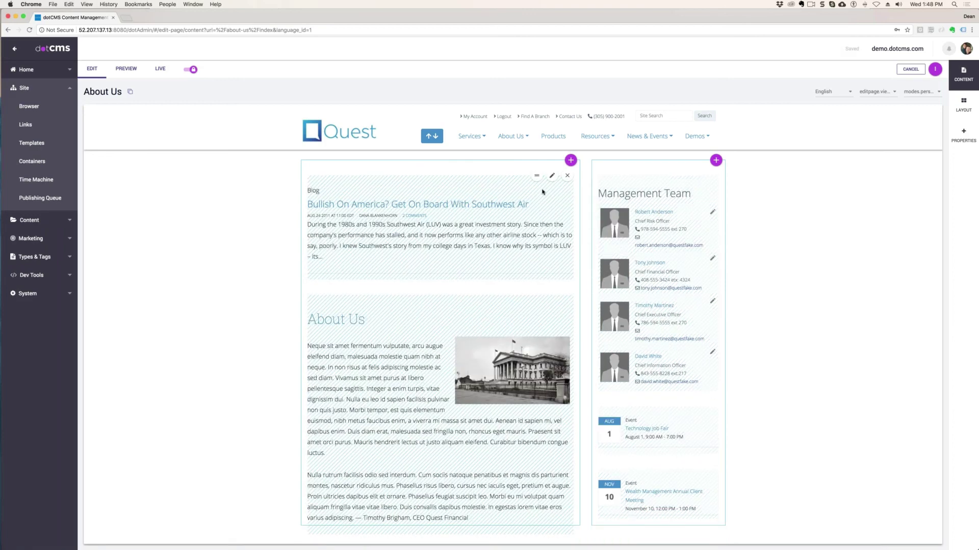